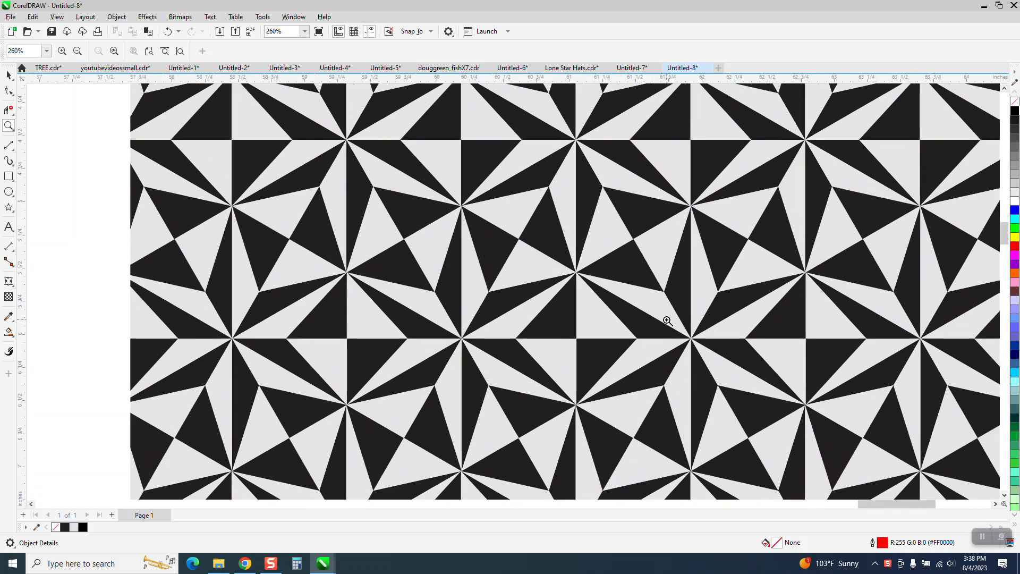
Move the black-and-white geometric pattern sample so it sits just beside the page.
scroll(668, 321, "down", 2)
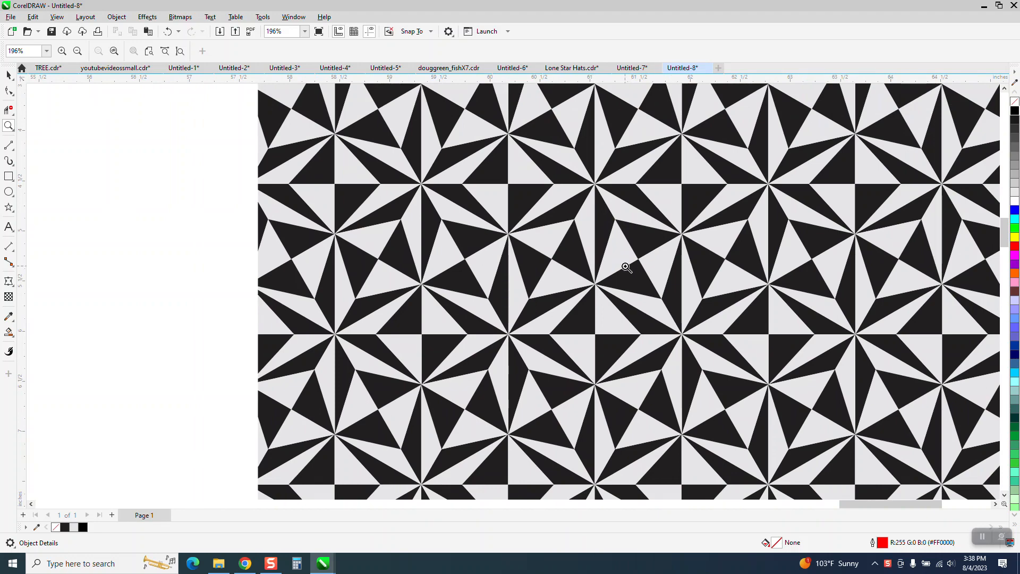
scroll(625, 267, "down", 11)
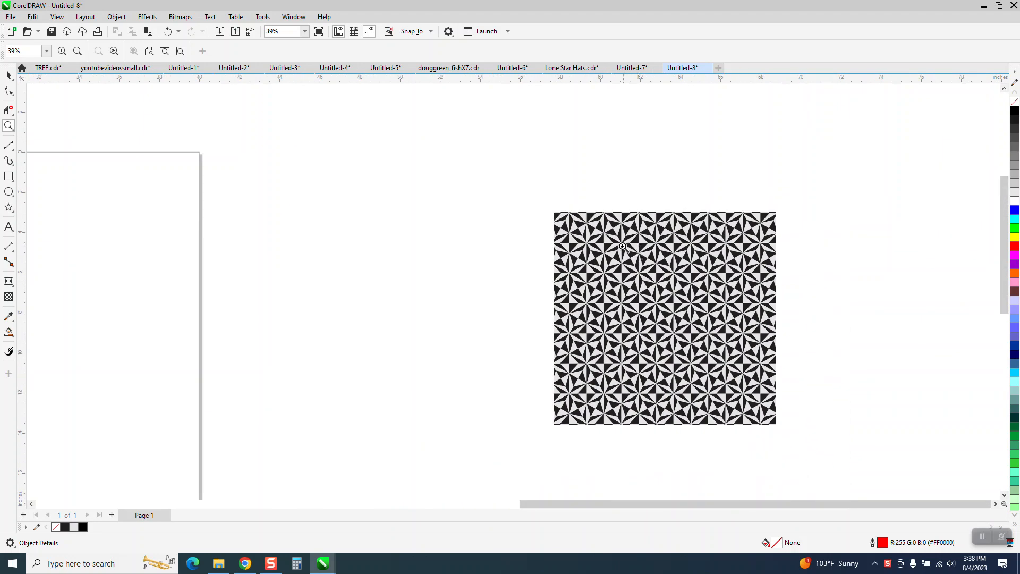
scroll(519, 246, "down", 2)
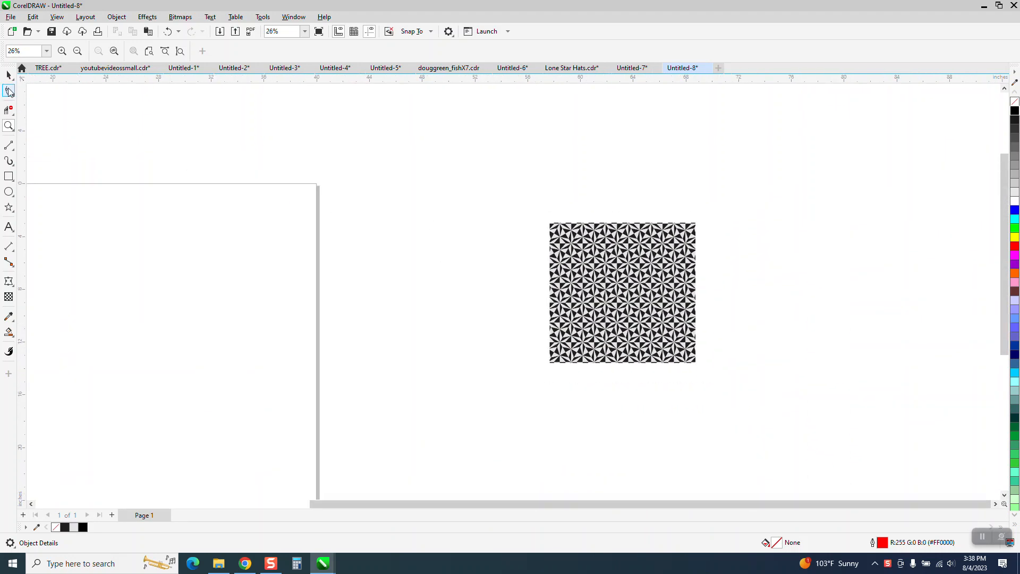
left_click(9, 75)
left_click(619, 262)
left_click_drag(545, 272, 407, 247)
scroll(478, 263, "down", 2)
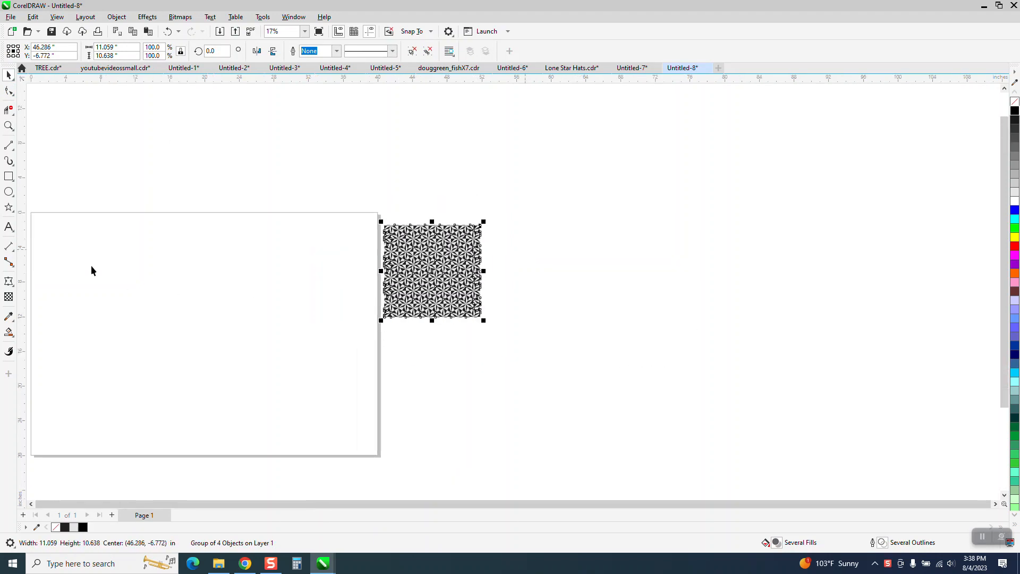
Draw a five-pointed star in the middle of the page, about 9.2 × 8.7 in.
left_click(8, 126)
scroll(80, 201, "down", 1)
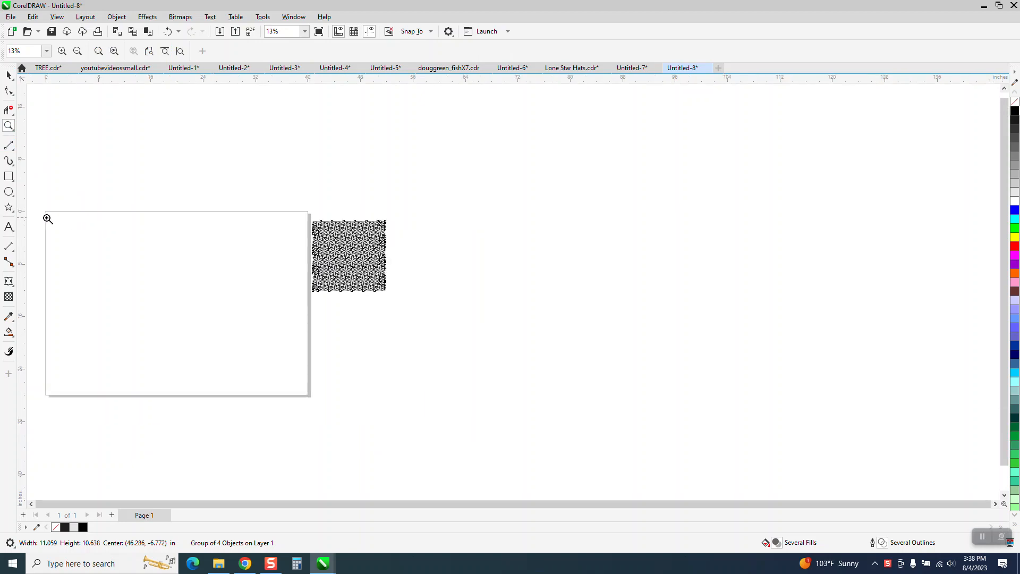
left_click_drag(247, 320, 360, 392)
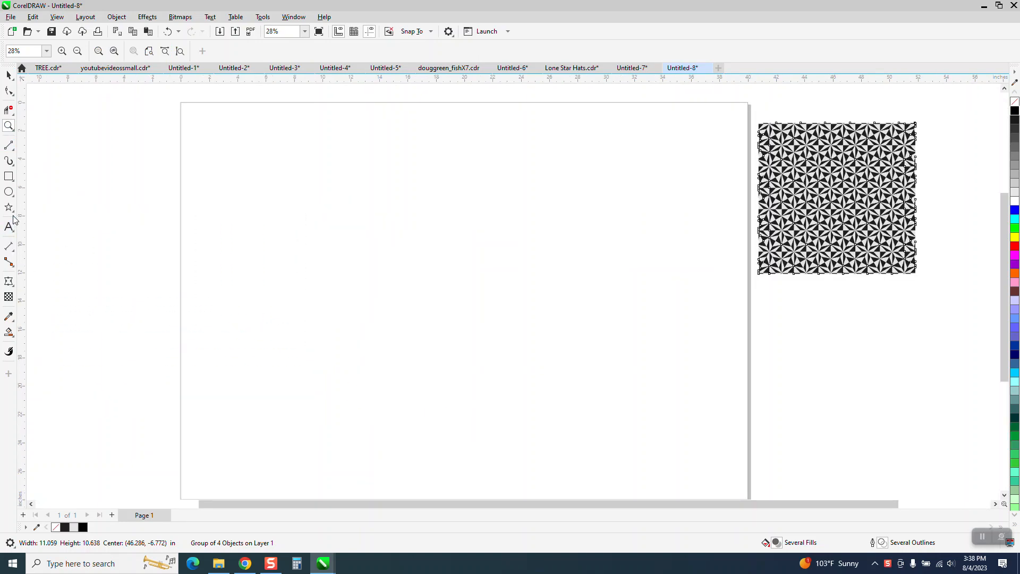
left_click(11, 211)
left_click(43, 222)
left_click_drag(569, 209, 433, 323)
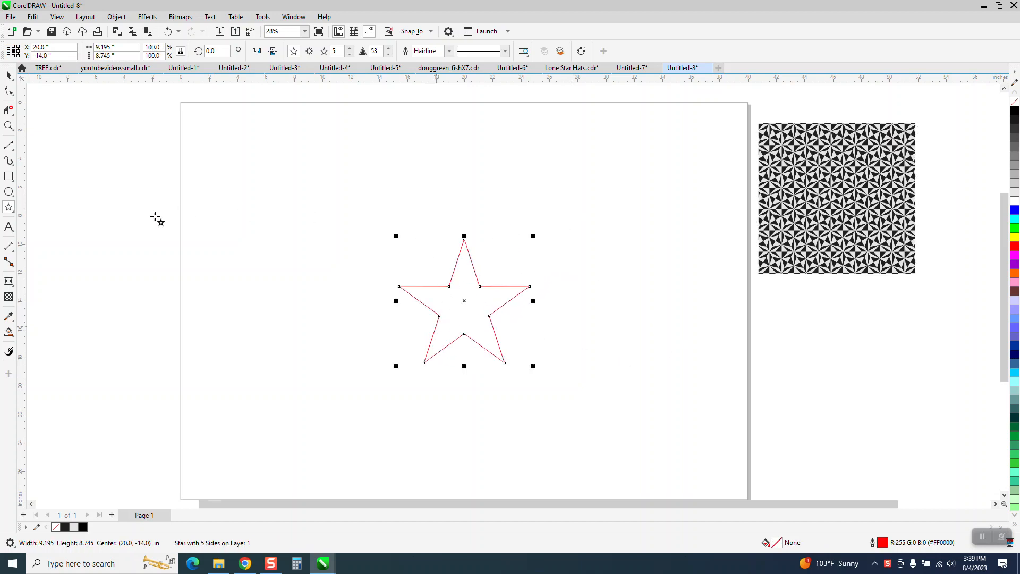
Switch to the Polygon tool and change the selected star to six points.
left_click(13, 211)
left_click(37, 211)
left_click(350, 49)
left_click_drag(421, 156, 377, 207)
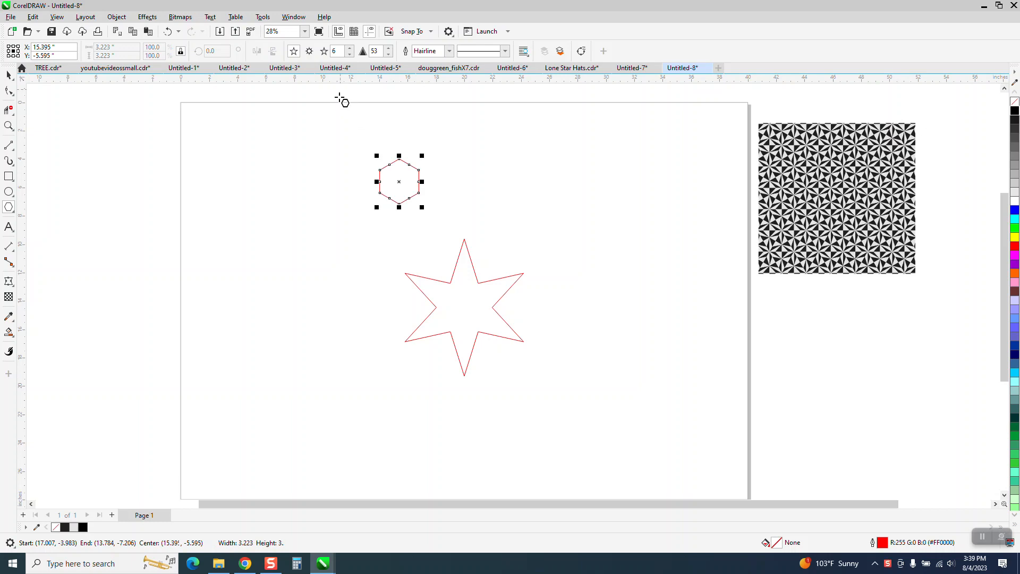
left_click(166, 32)
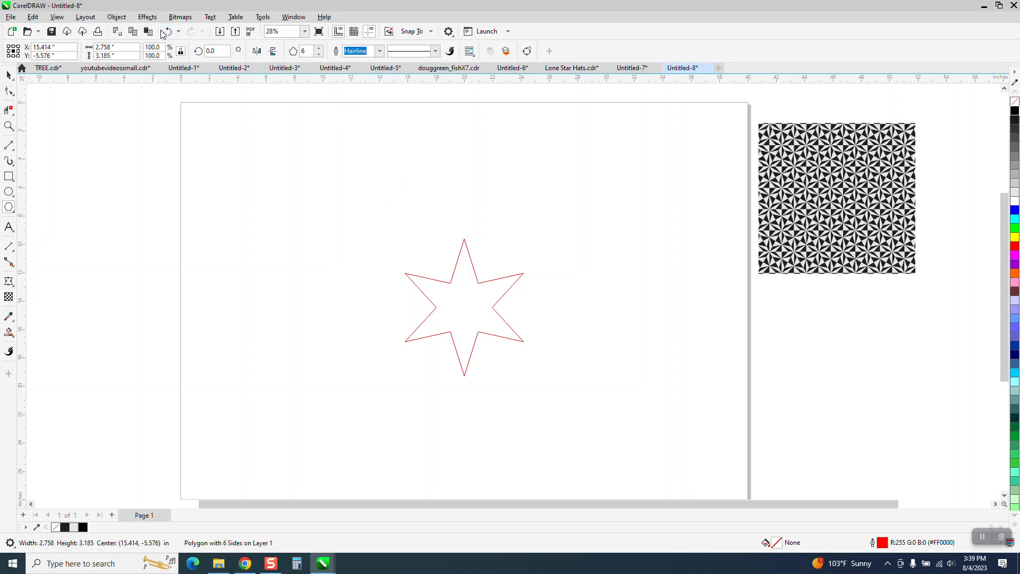
left_click(165, 32)
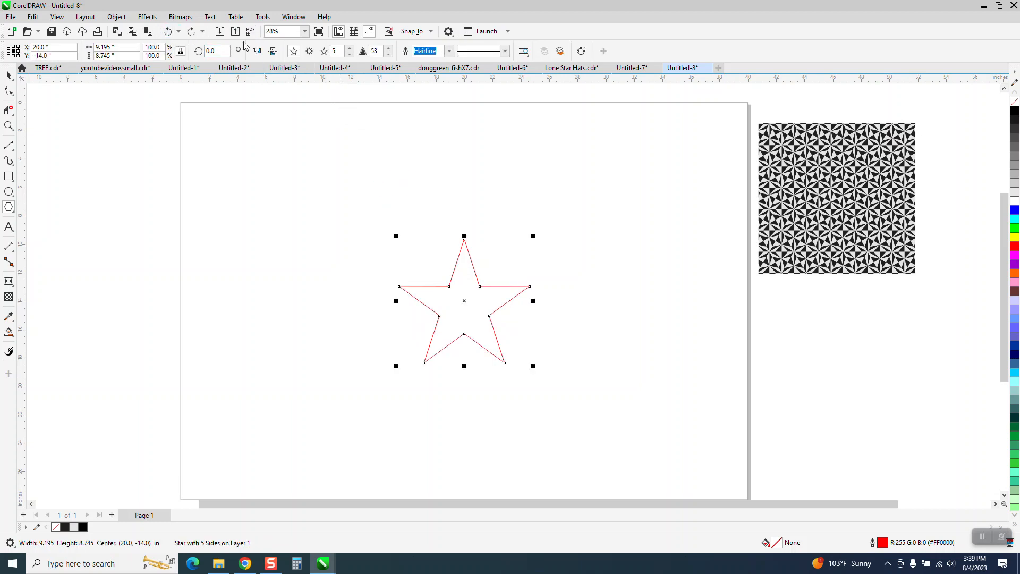
left_click(192, 32)
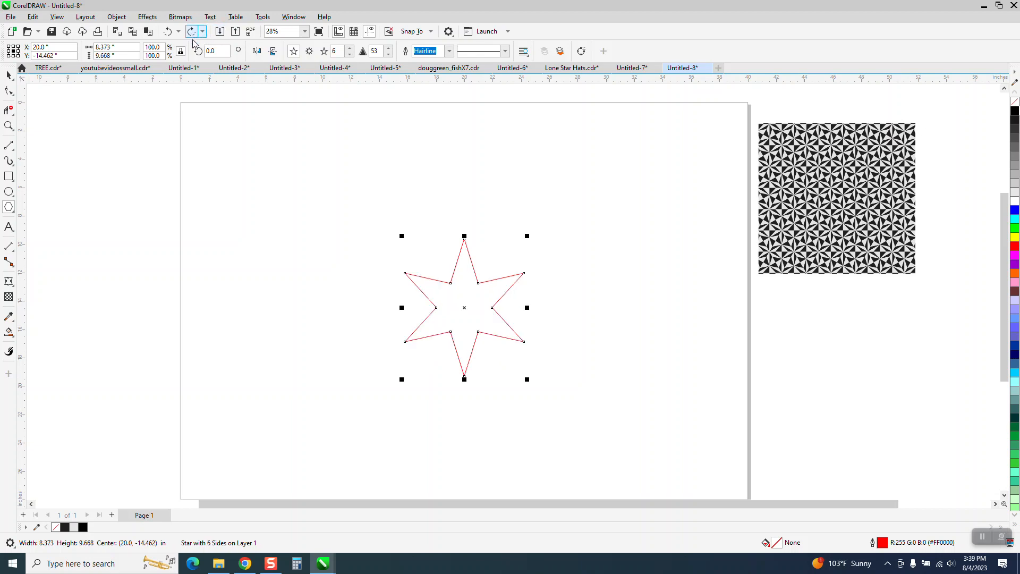
Draw a six-sided polygon around the star, about 11 × 12.7 in., and centre it on the page.
left_click(18, 216)
left_click(42, 208)
mouse_move(298, 126)
left_mouse_down()
mouse_move(370, 207)
mouse_move(326, 269)
mouse_move(321, 300)
mouse_move(352, 305)
left_mouse_up()
key("p")
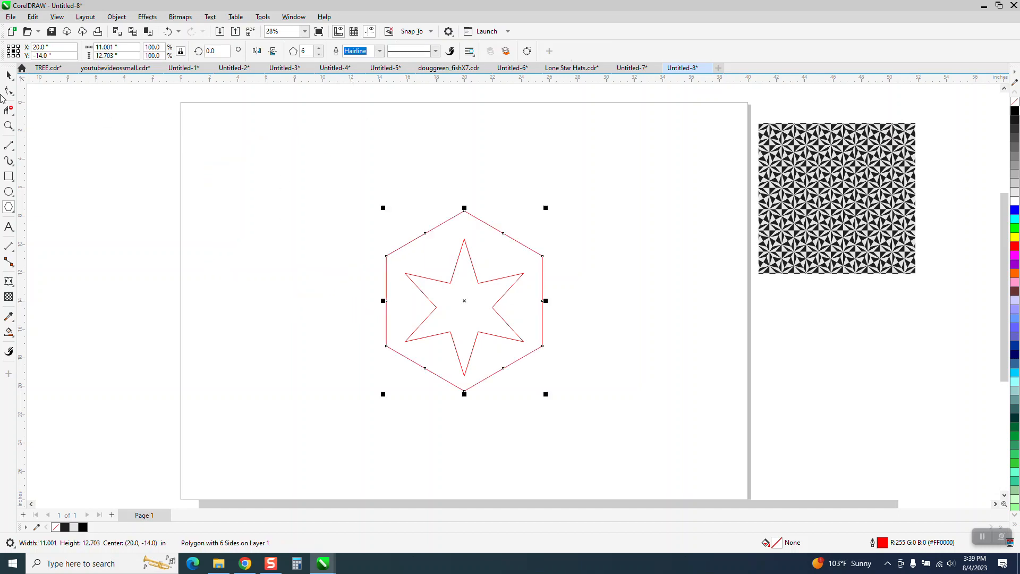
Resize the six-pointed star proportionally to a width of 5 in.
left_click(9, 126)
left_click_drag(377, 205, 626, 416)
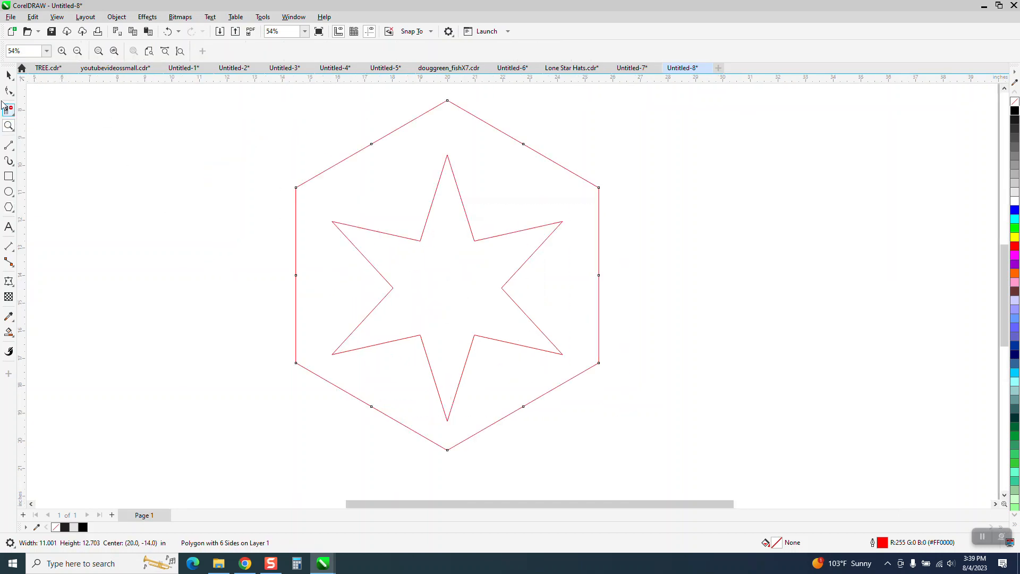
left_click(9, 75)
left_click(261, 162)
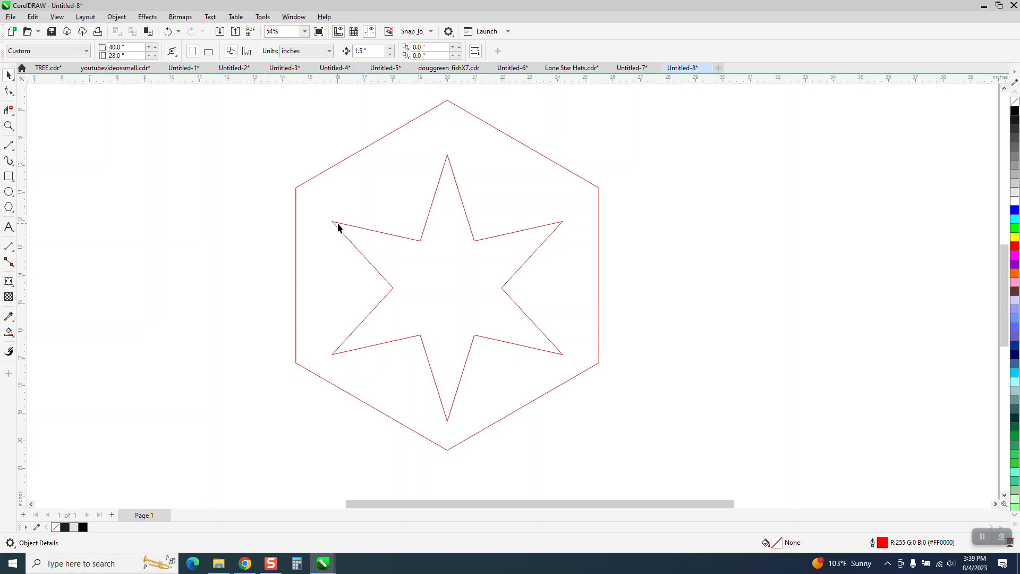
left_click(338, 225)
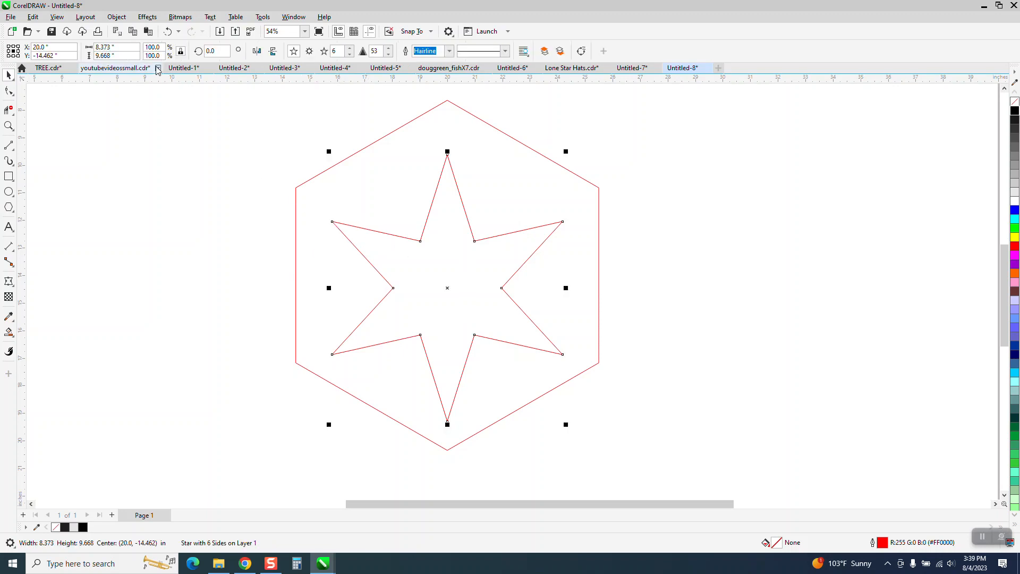
left_click(130, 46)
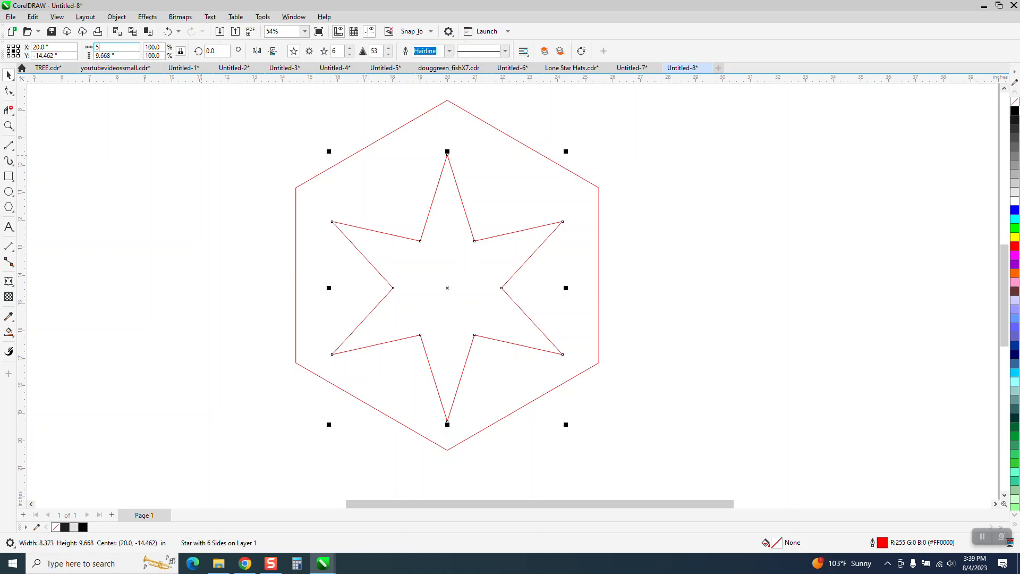
type("5")
key("Return")
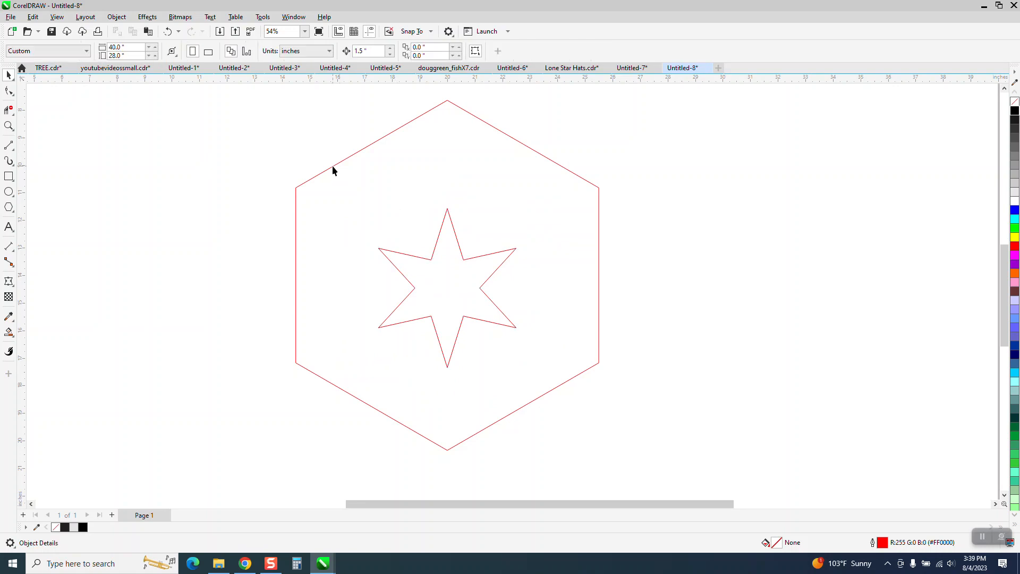
Resize the hexagon proportionally to a width of 5 in.
left_click(332, 169)
left_click(115, 47)
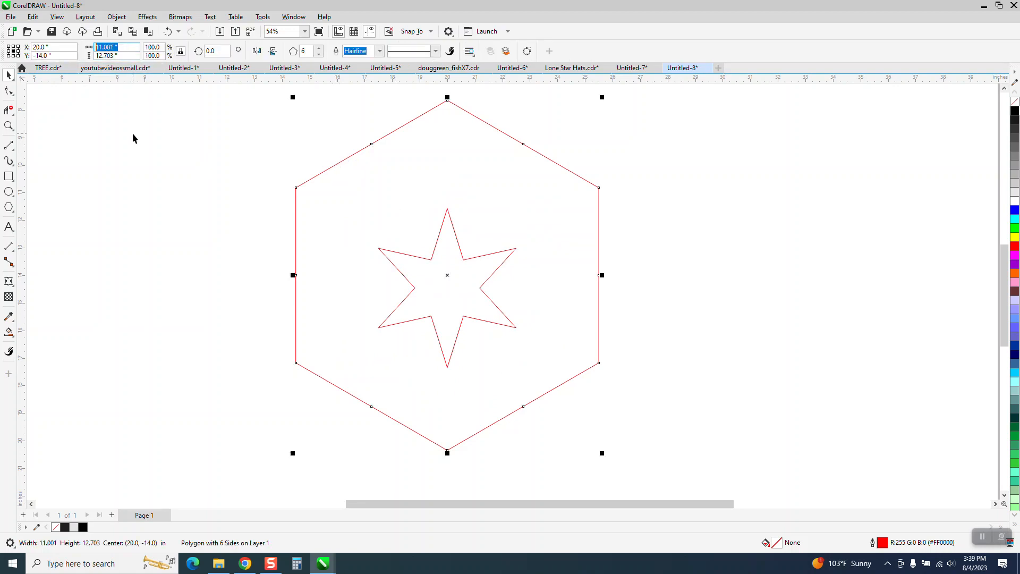
type("5")
key("Return")
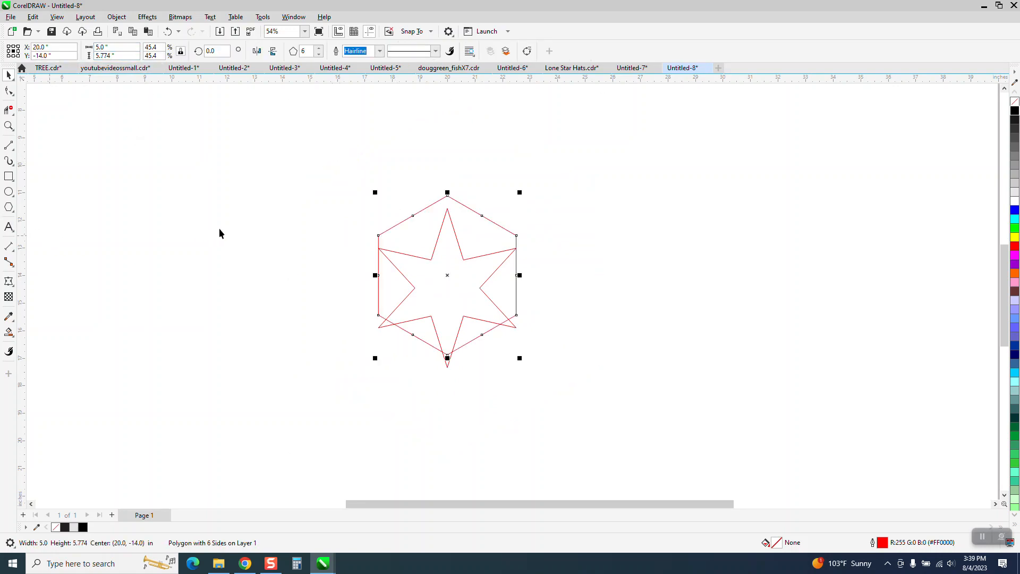
Select the star and hexagon together and align their horizontal centres.
left_click_drag(323, 176, 625, 410)
key("e")
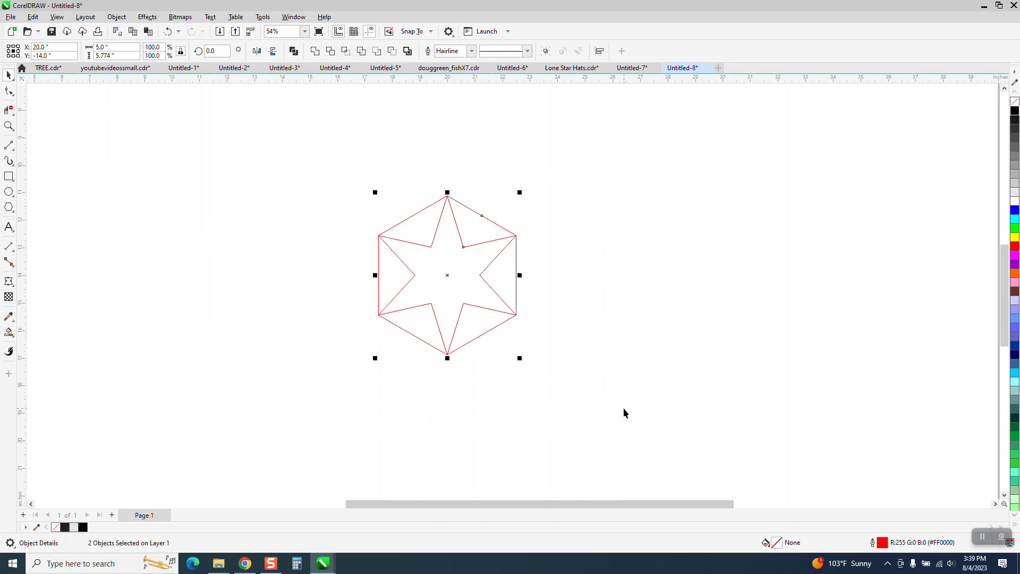
left_click(9, 144)
left_click_drag(317, 172, 322, 176)
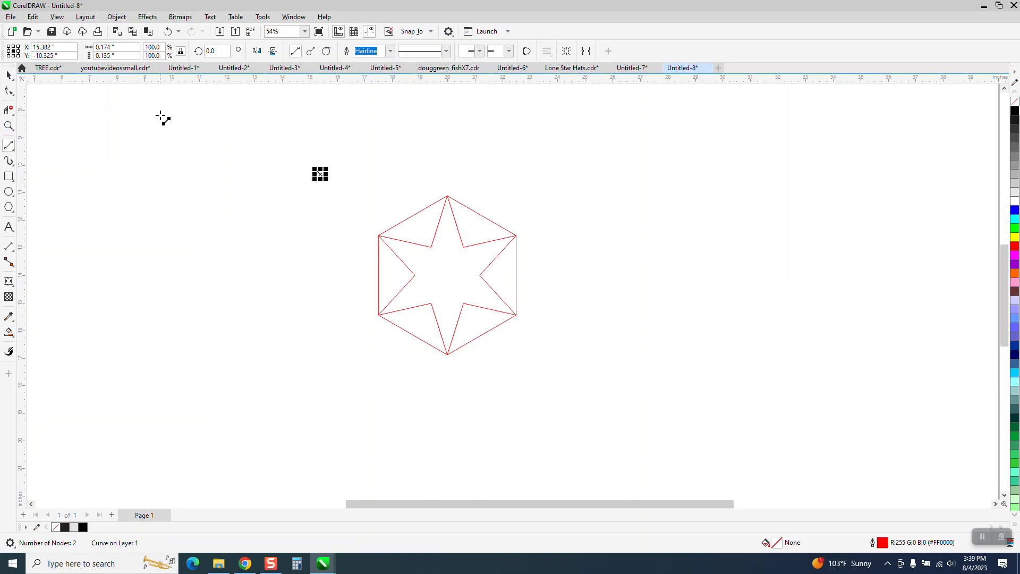
key("Delete")
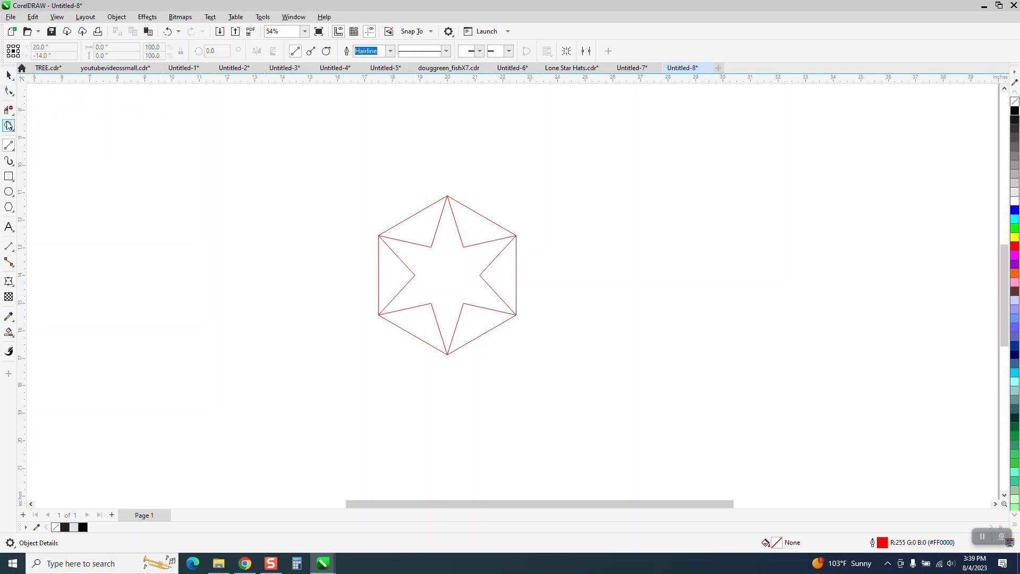
Draw a vertical 2-Point Line from the hexagon's top vertex to its bottom vertex.
left_click(9, 126)
left_click_drag(354, 185, 634, 379)
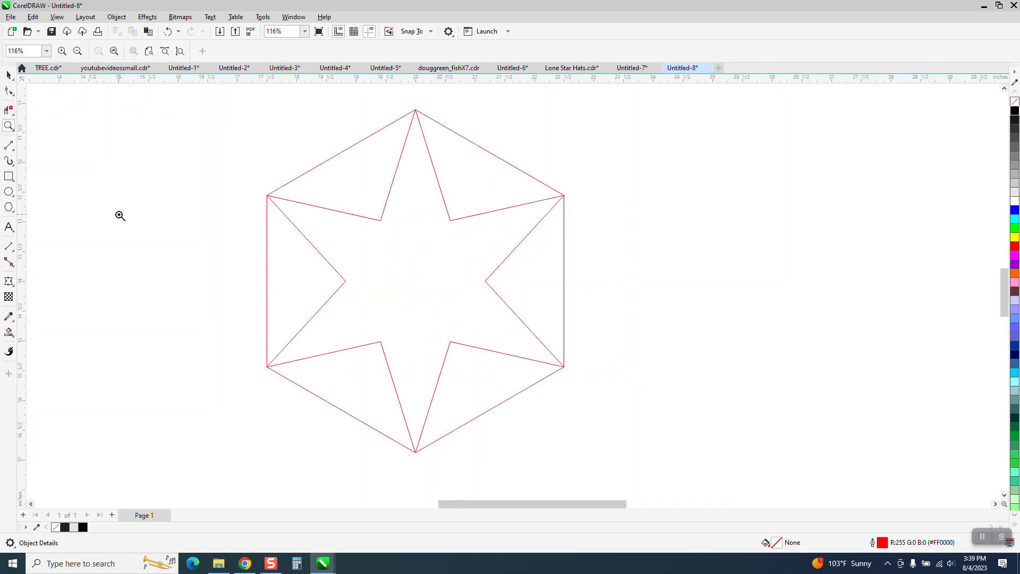
left_click(9, 145)
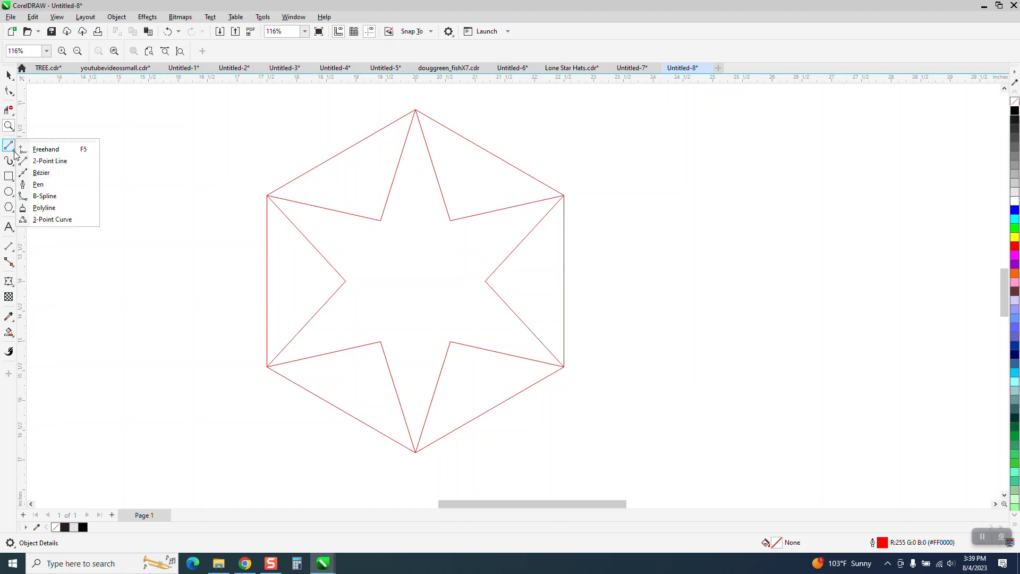
left_click(43, 159)
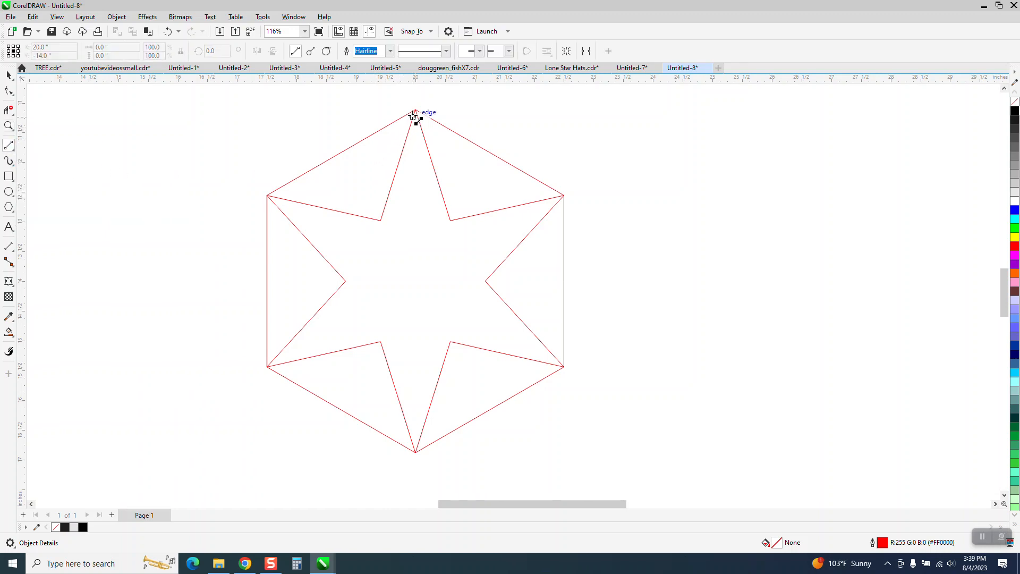
left_click_drag(415, 110, 416, 452)
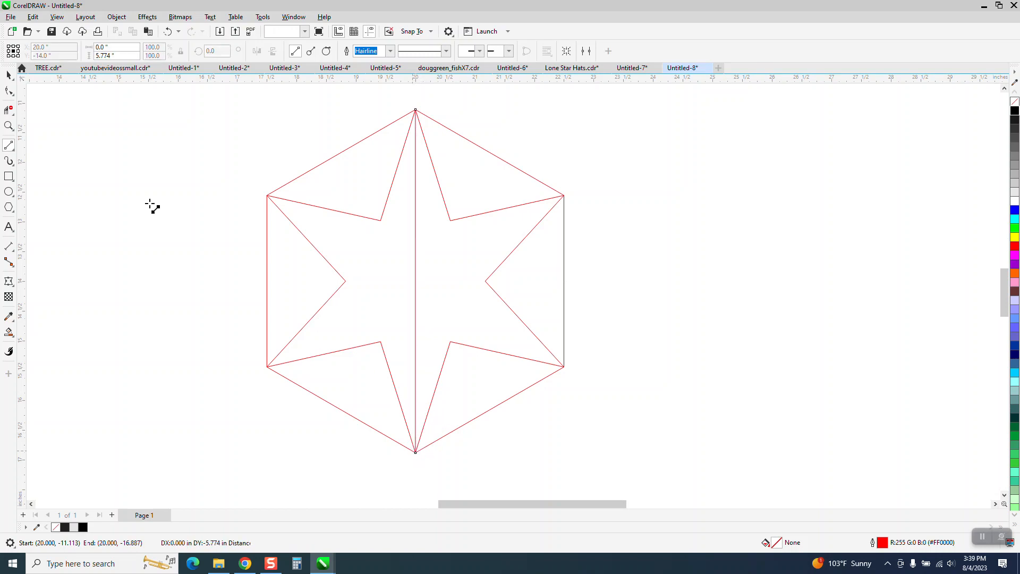
Set the line's rotation angle to 30°.
key("space")
key("space")
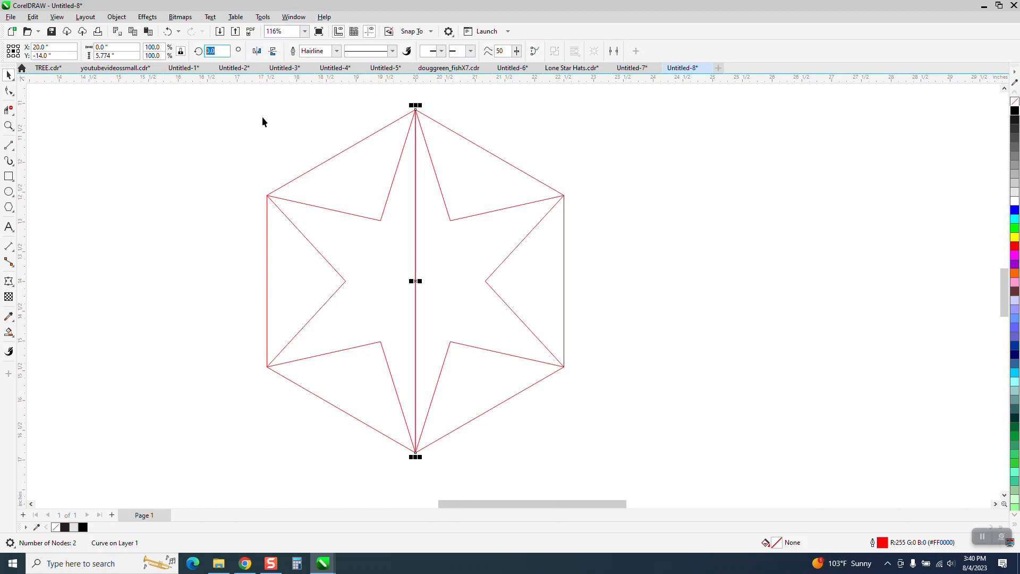
type("30")
key("Return")
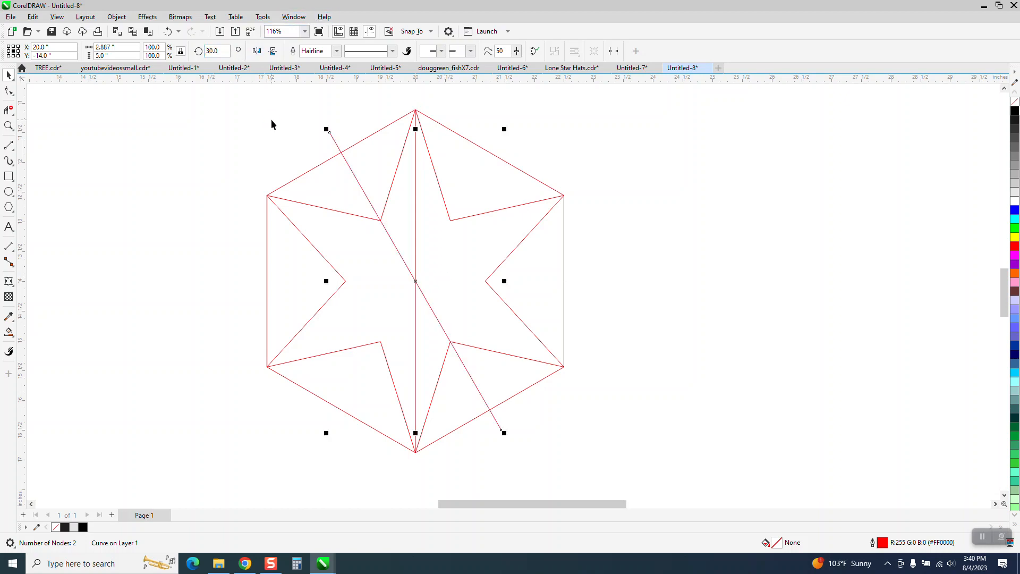
Duplicate the rotated line three times to create more lines radiating through the centre.
key("ctrl+d")
key("ctrl+d")
key("ctrl+d")
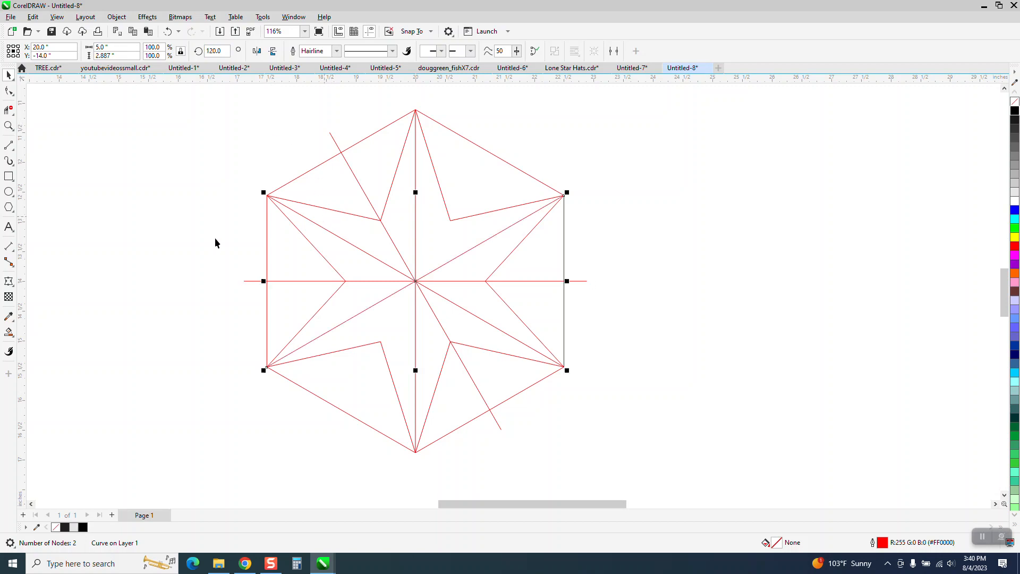
Trim the line portions extending outside the hexagon with Virtual Segment Delete.
left_click(9, 110)
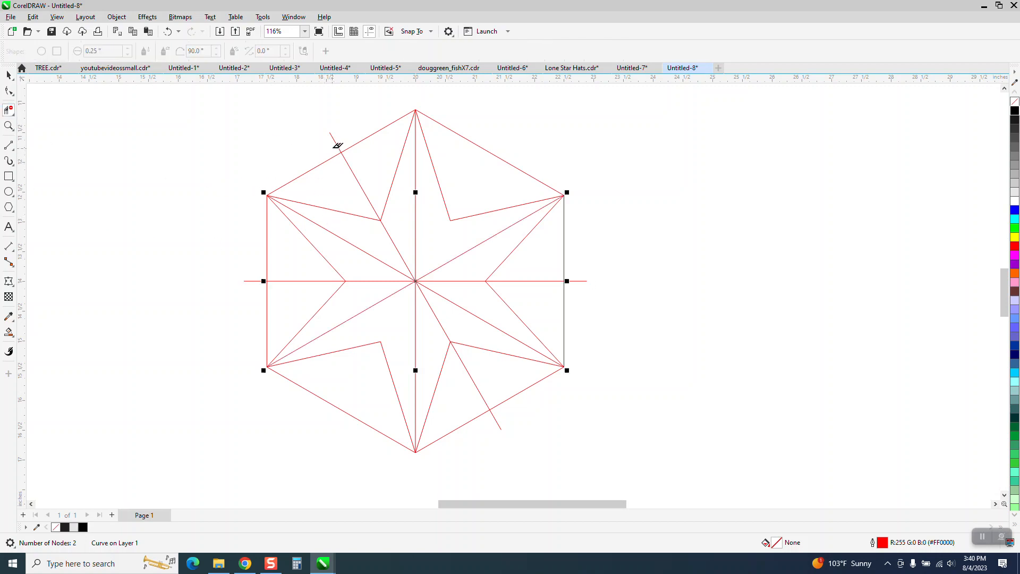
left_click(254, 281)
left_click(499, 423)
scroll(417, 237, "down", 2)
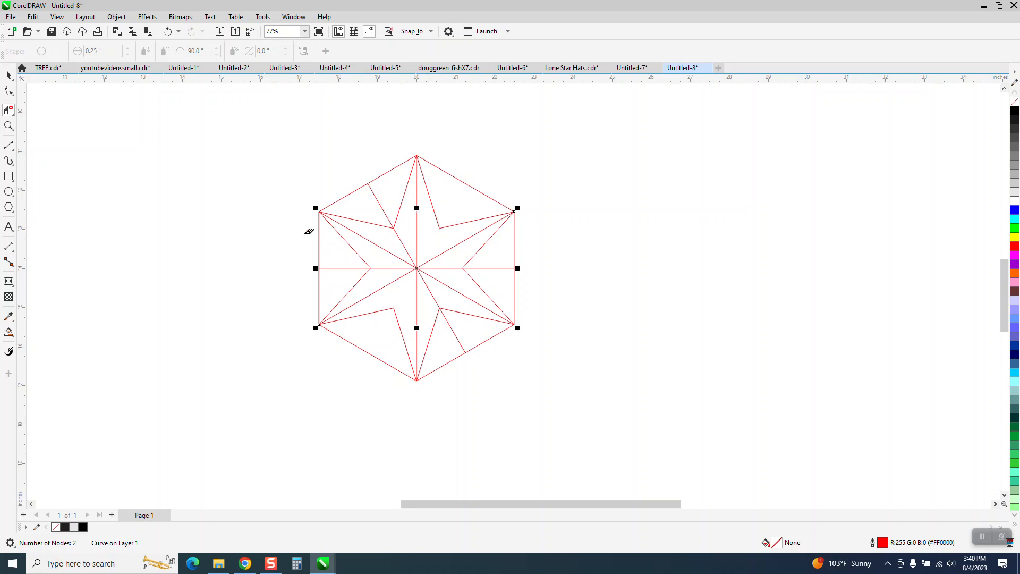
Copy and paste one diagonal line and set the copy's rotation to 150°.
left_click(9, 74)
left_click(547, 239)
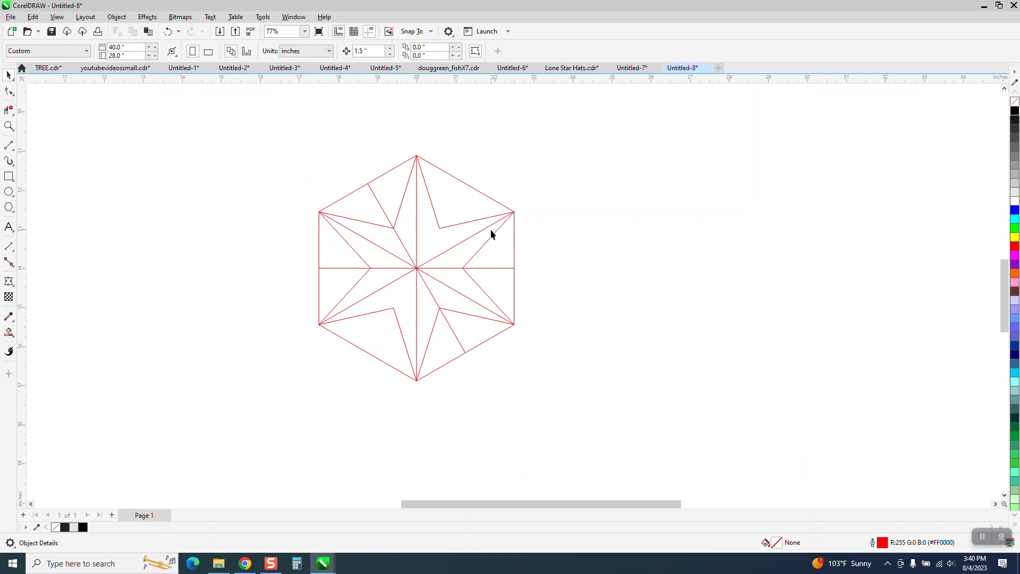
left_click(485, 233)
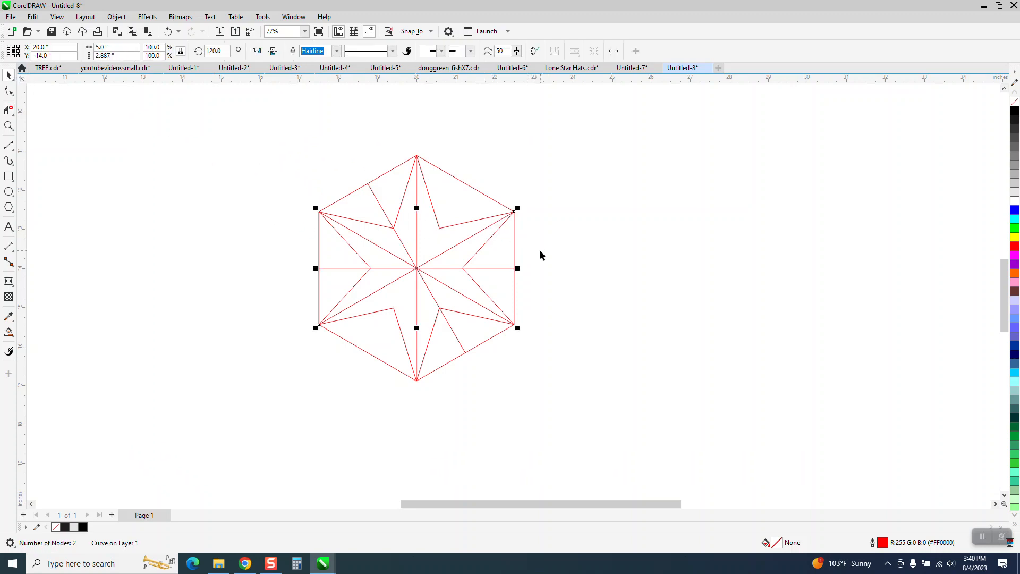
key("ctrl+c")
key("ctrl+v")
left_click_drag(225, 52, 192, 55)
type("150")
key("Return")
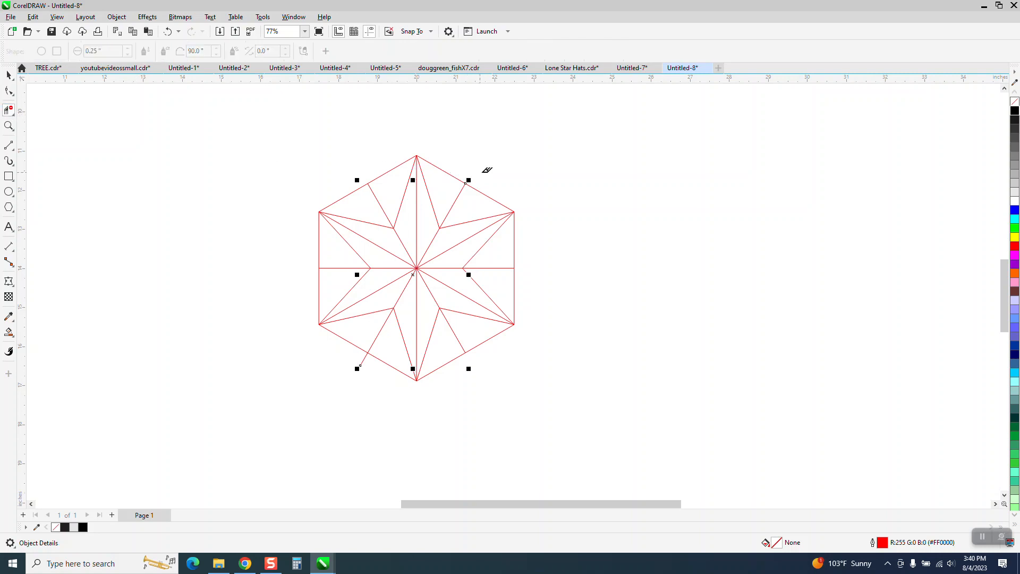
Trim both ends of the new line that stick out past the hexagon.
left_click(473, 171)
left_click(363, 360)
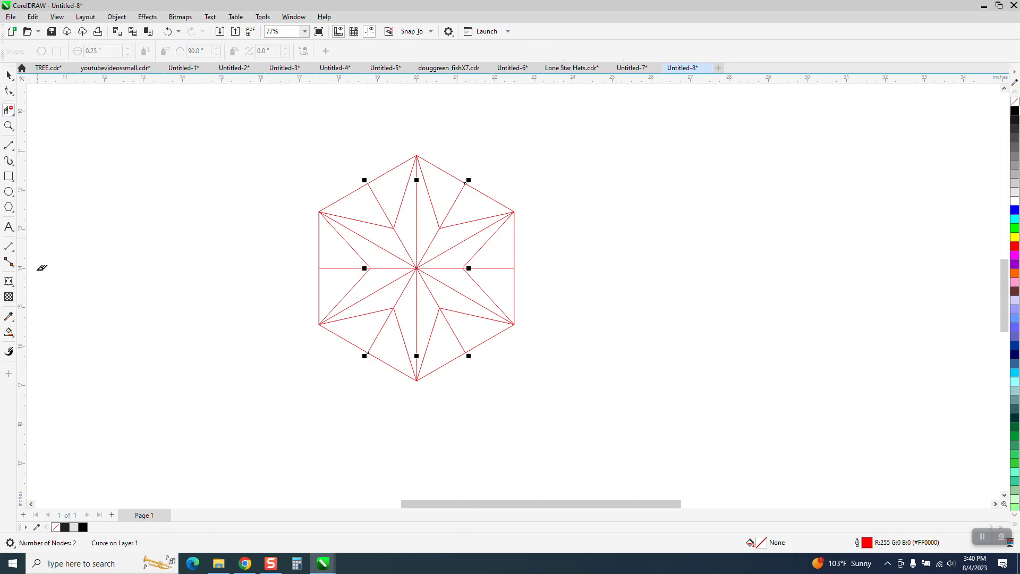
Switch to Smart Fill and fill one half of each of the six star points with light blue.
left_click(11, 333)
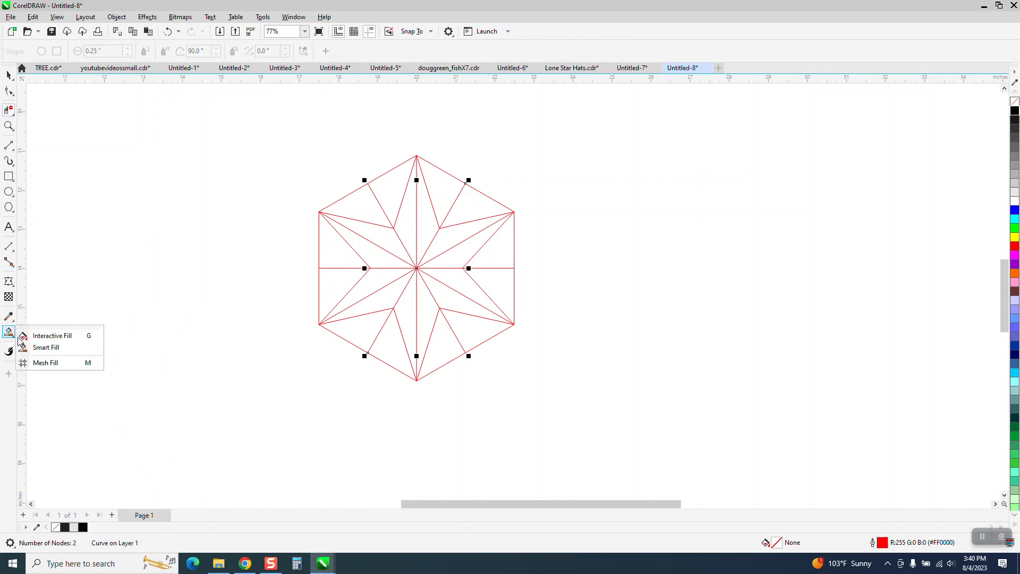
left_click(47, 347)
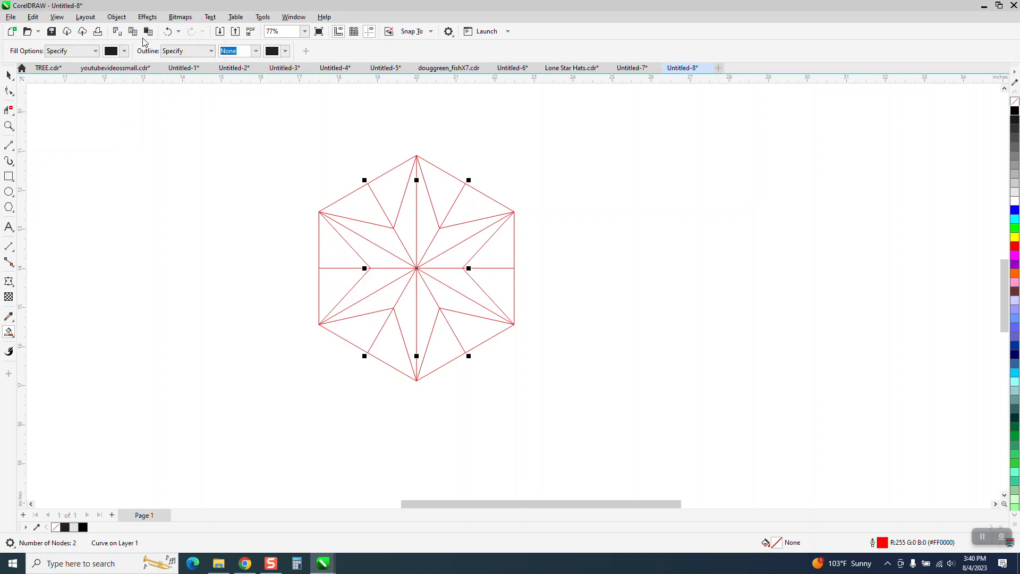
left_click(125, 52)
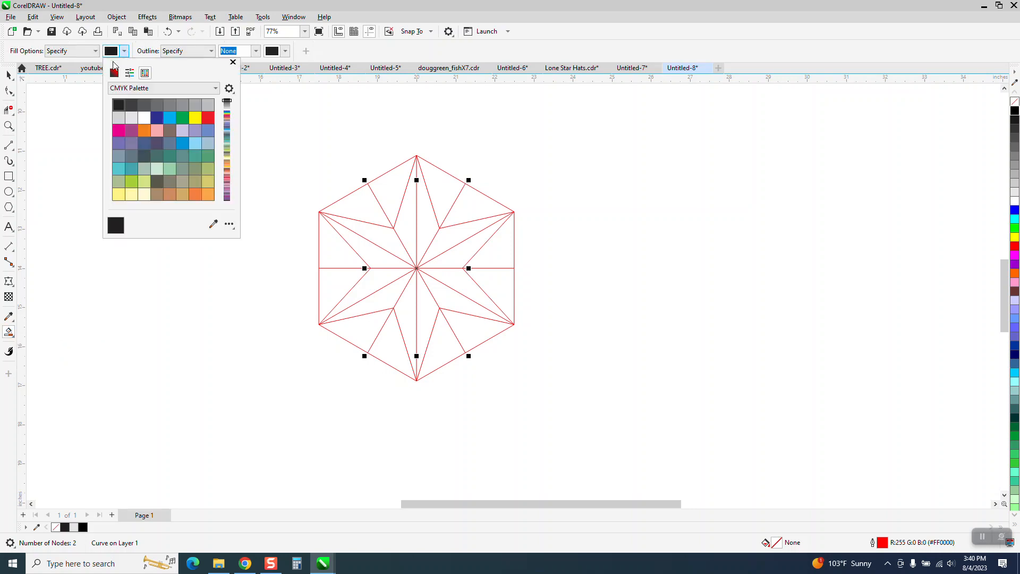
left_click(171, 122)
left_click(407, 232)
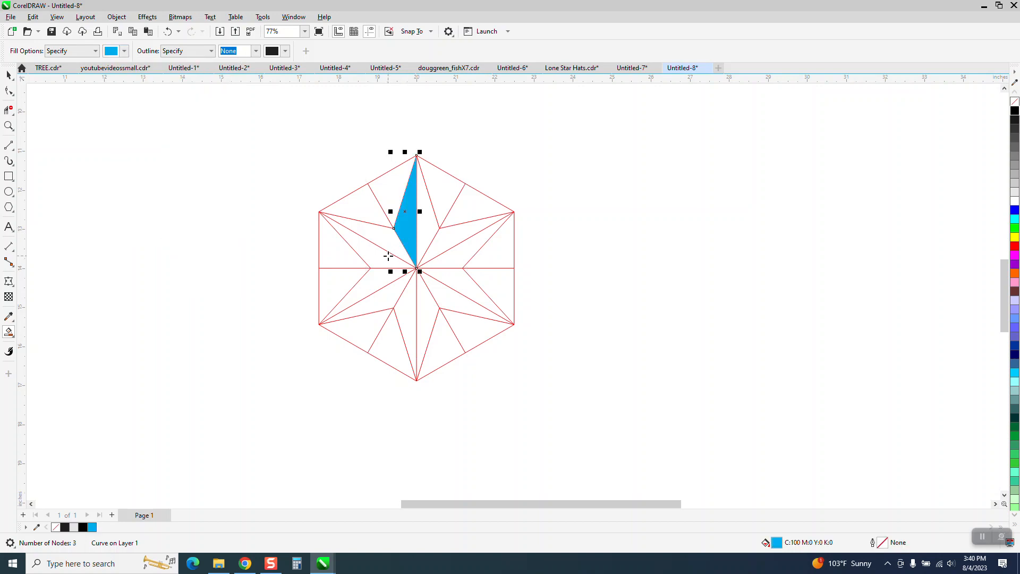
left_click(386, 259)
left_click(392, 289)
left_click(431, 307)
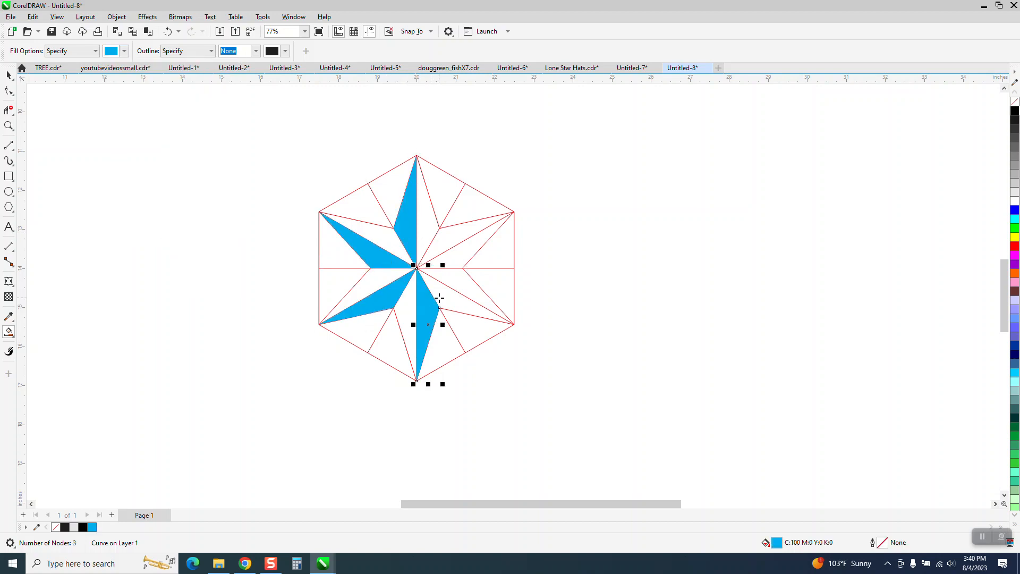
left_click(456, 283)
left_click(453, 241)
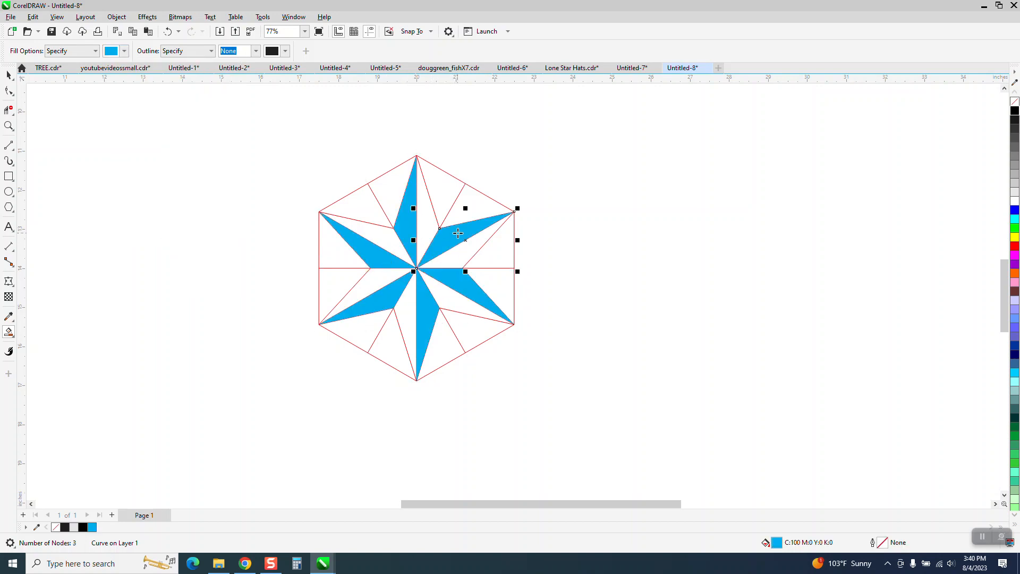
Fill the other half of each star point with dark blue using Smart Fill.
left_click(124, 51)
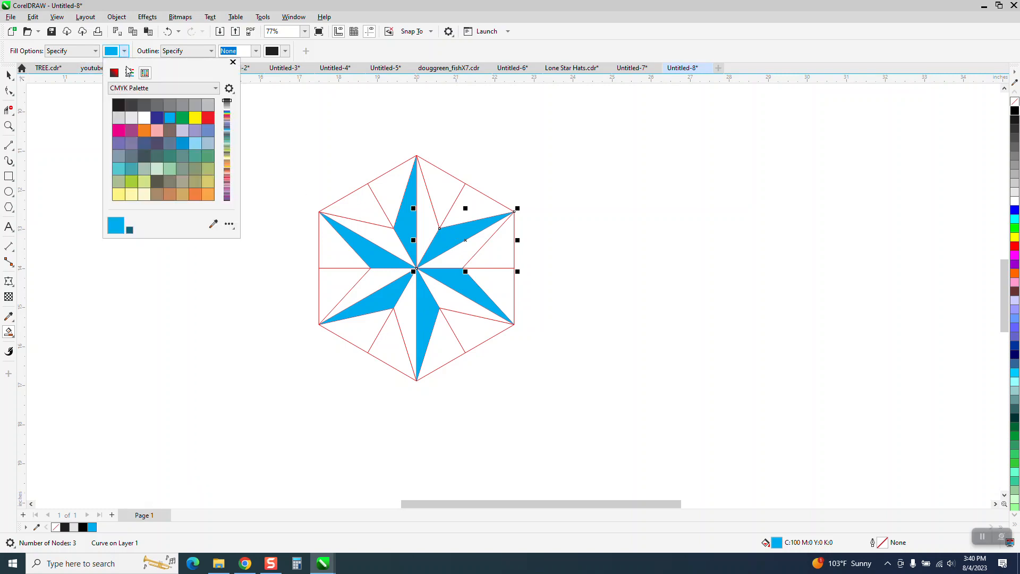
left_click(161, 119)
left_click(386, 231)
left_click(387, 235)
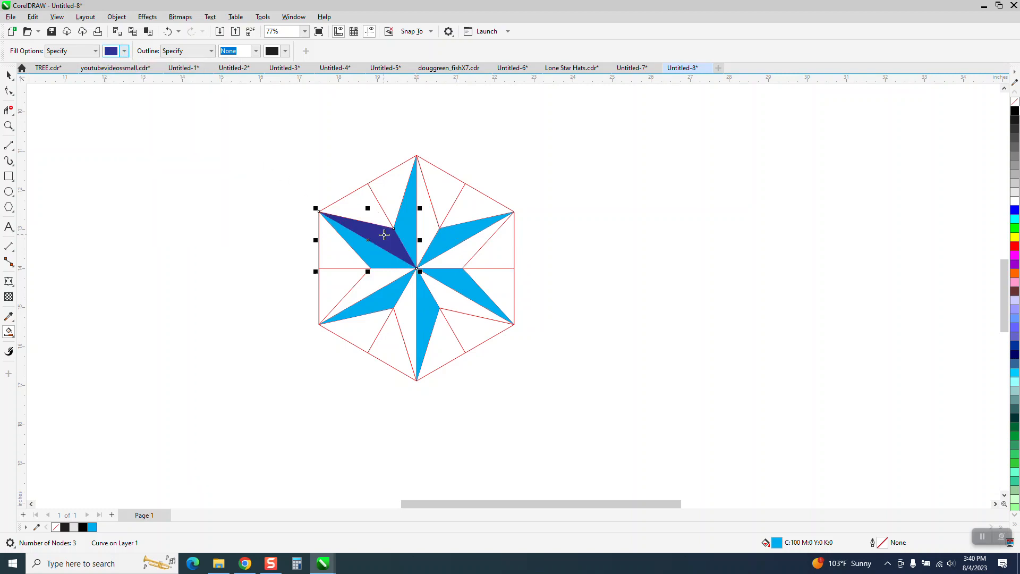
left_click(426, 216)
left_click(458, 251)
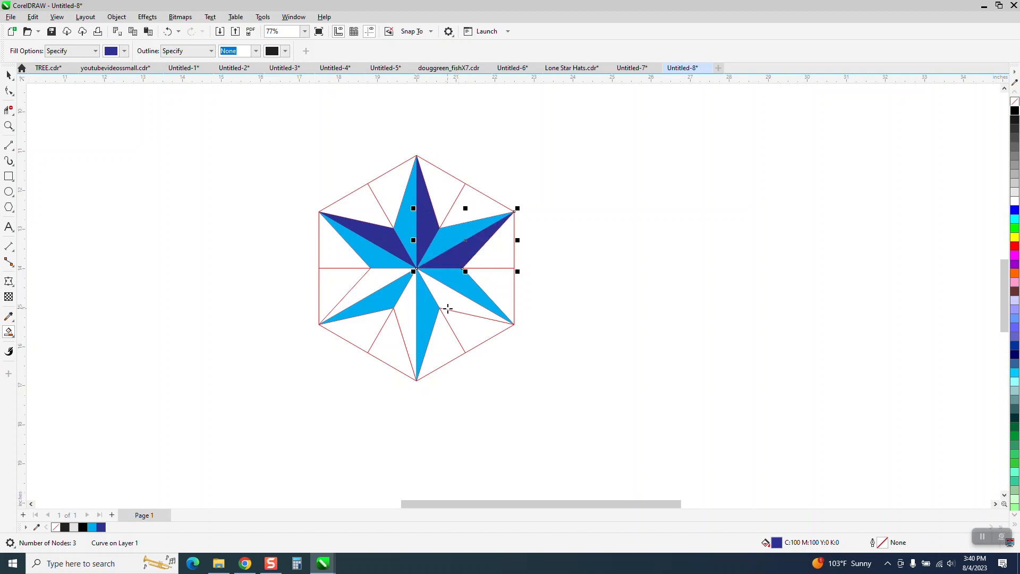
left_click(447, 304)
left_click(411, 316)
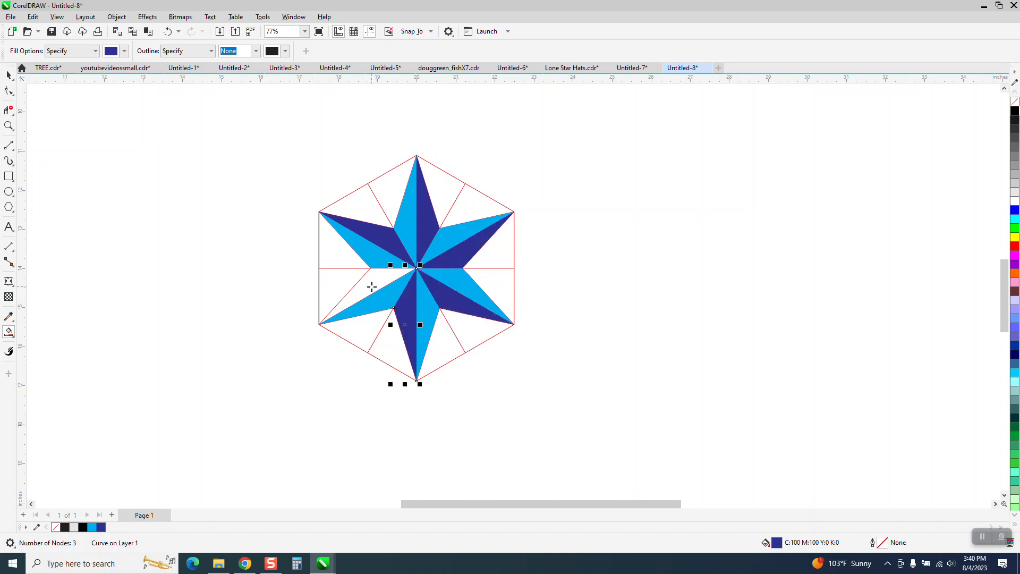
left_click(371, 288)
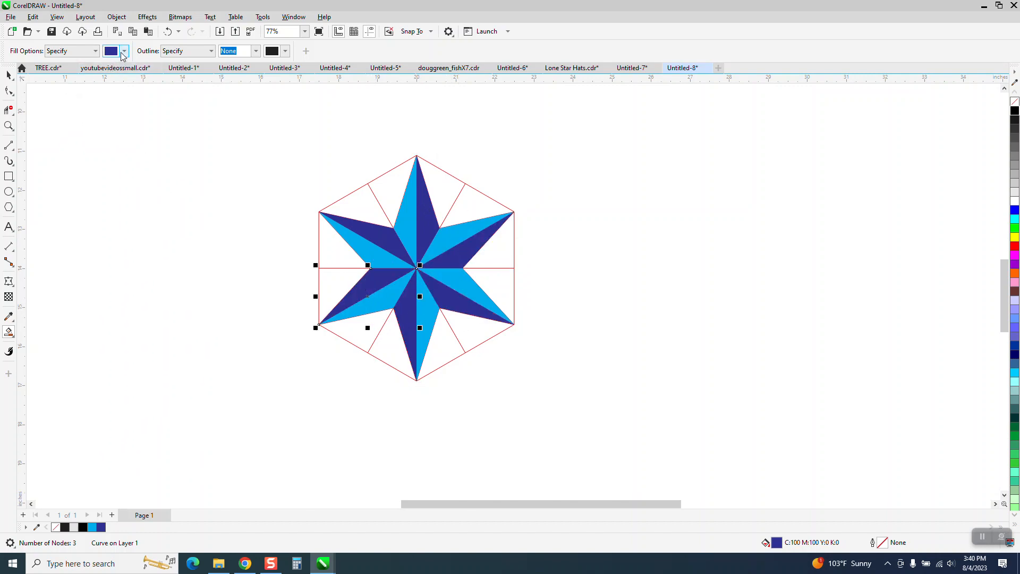
Fill every other outer triangle between the star points with green.
left_click(123, 50)
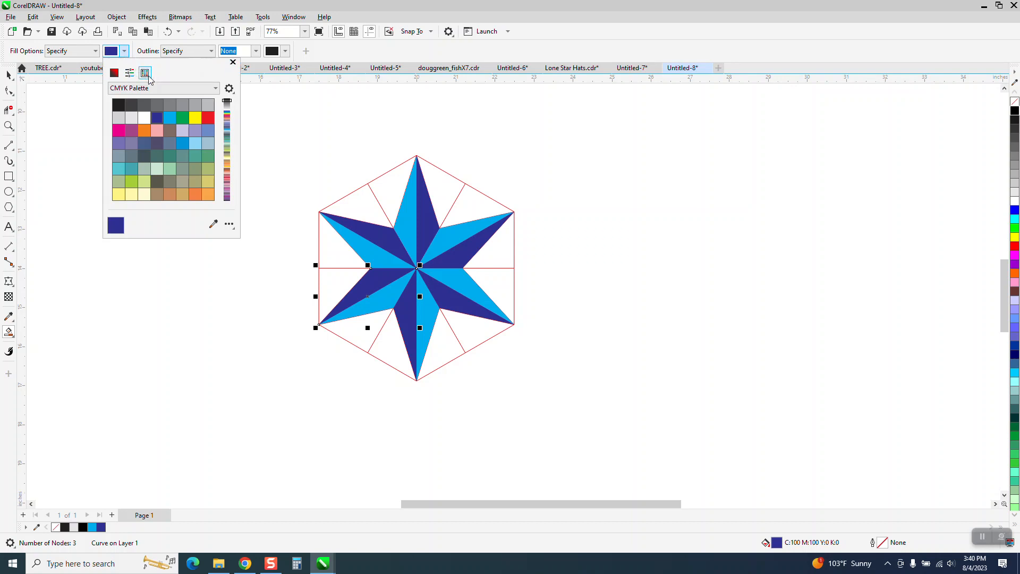
left_click(182, 117)
left_click(395, 189)
left_click(391, 186)
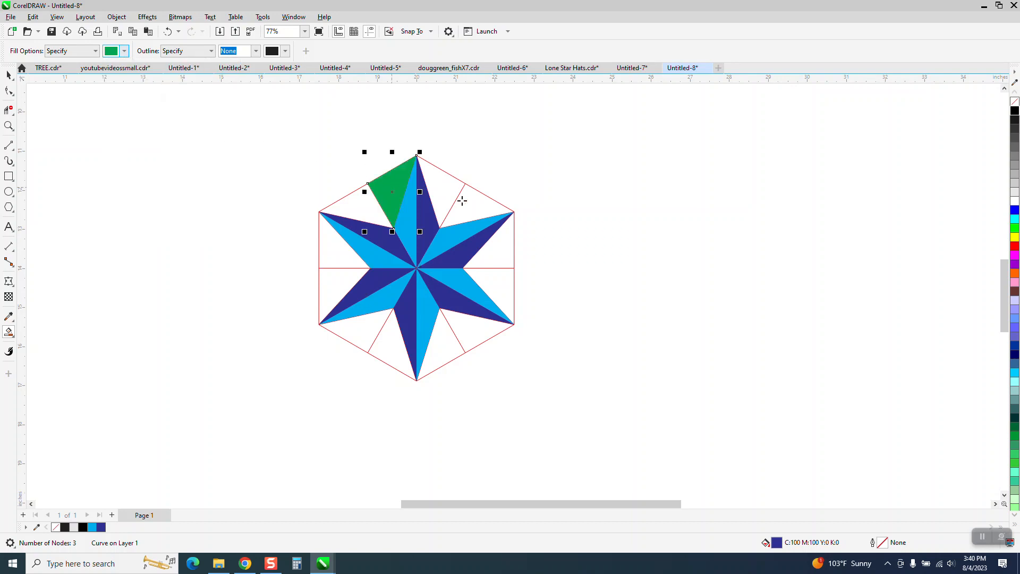
left_click(479, 212)
left_click(494, 283)
left_click(446, 348)
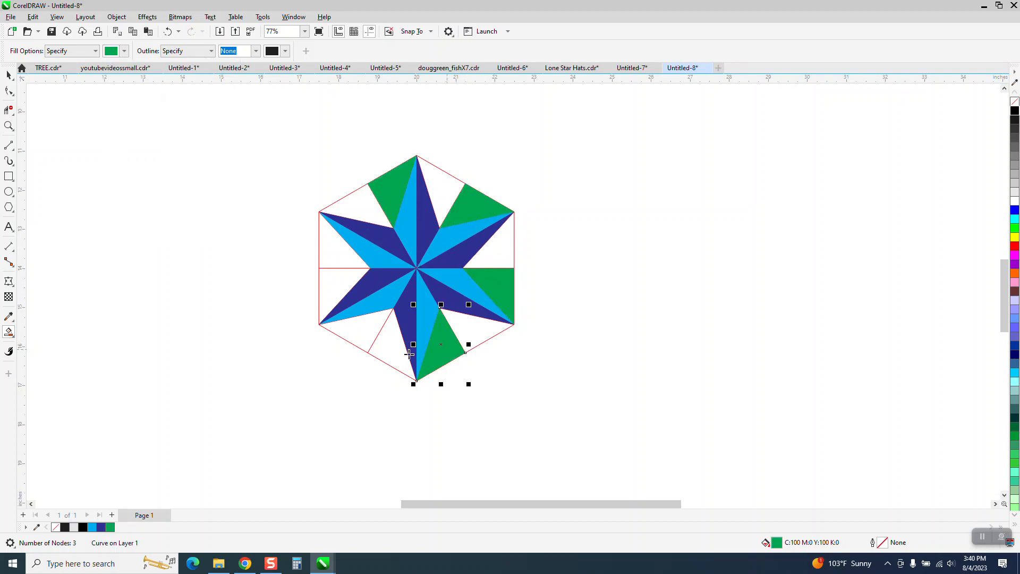
left_click(356, 331)
left_click(331, 262)
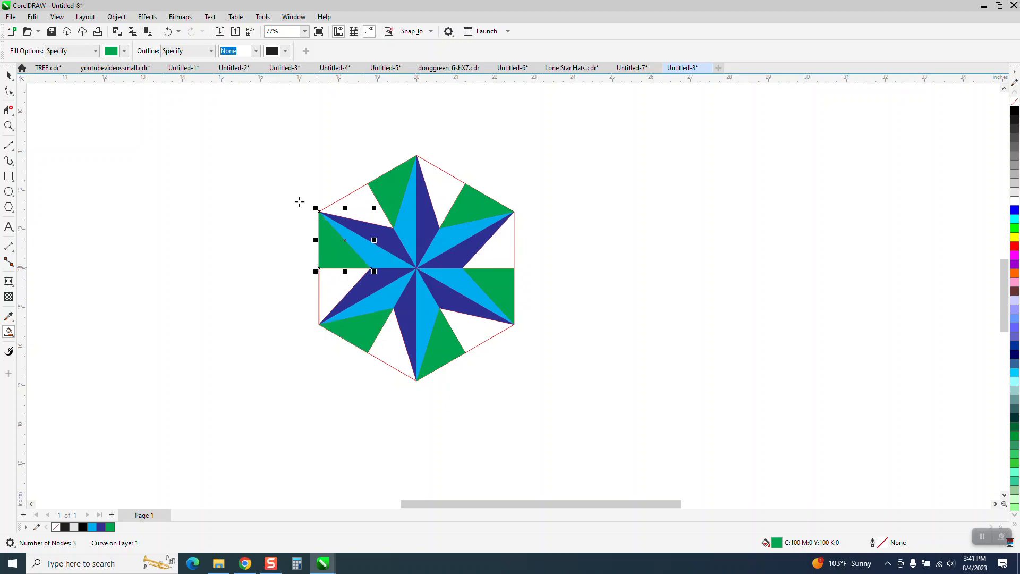
Fill the remaining outer triangles with magenta.
left_click(125, 51)
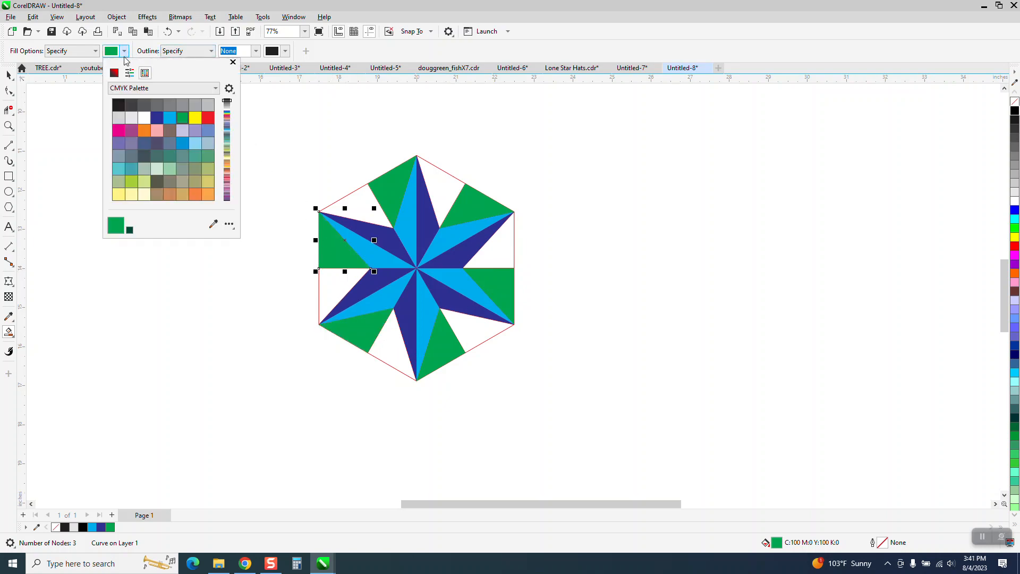
left_click(119, 130)
left_click(365, 205)
left_click(364, 205)
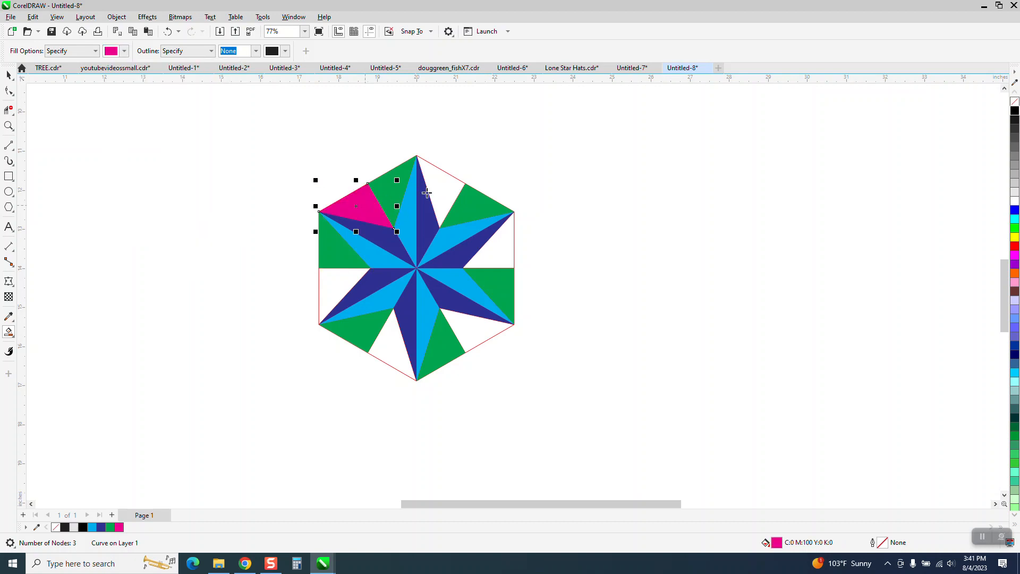
left_click(441, 188)
left_click(495, 240)
left_click(473, 319)
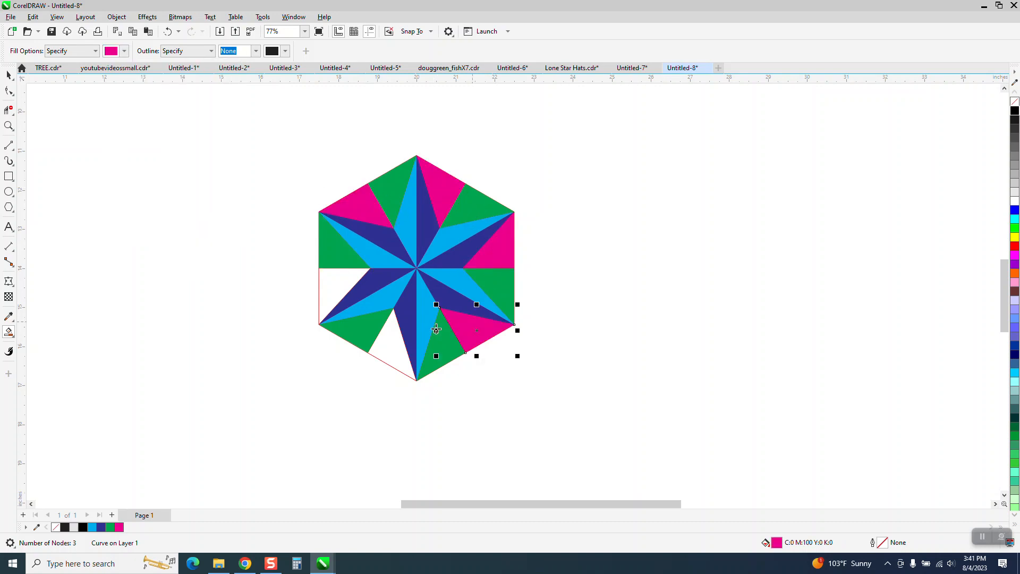
left_click(394, 339)
left_click(339, 287)
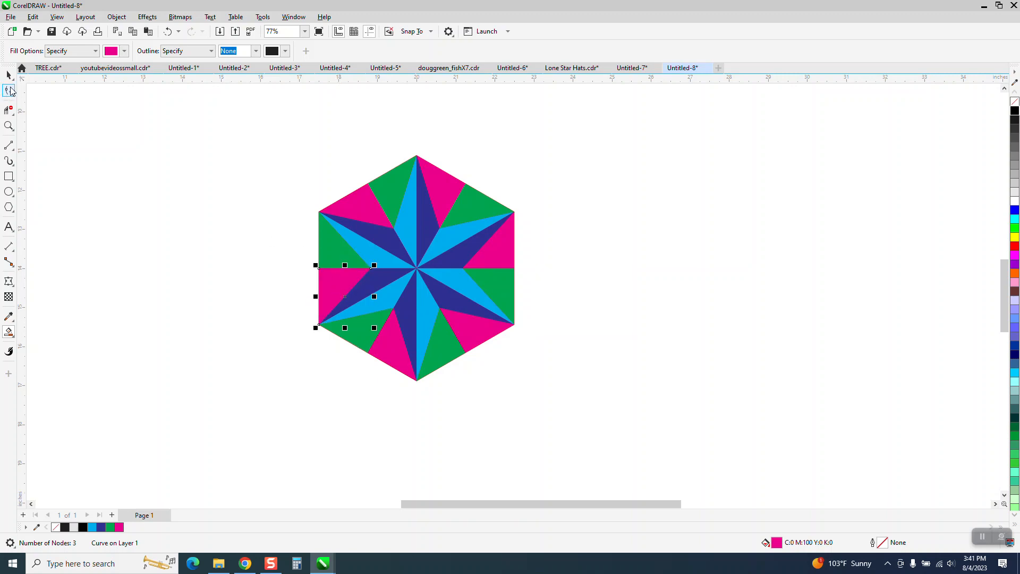
Select all the pieces of the tile and remove their outlines.
left_click(9, 75)
left_click_drag(254, 122, 594, 393)
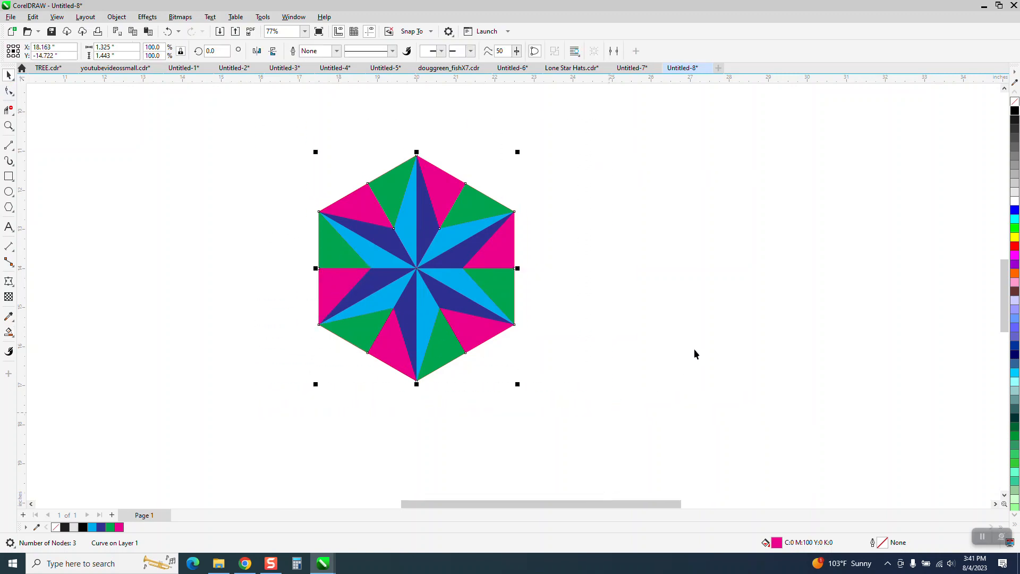
right_click(1014, 104)
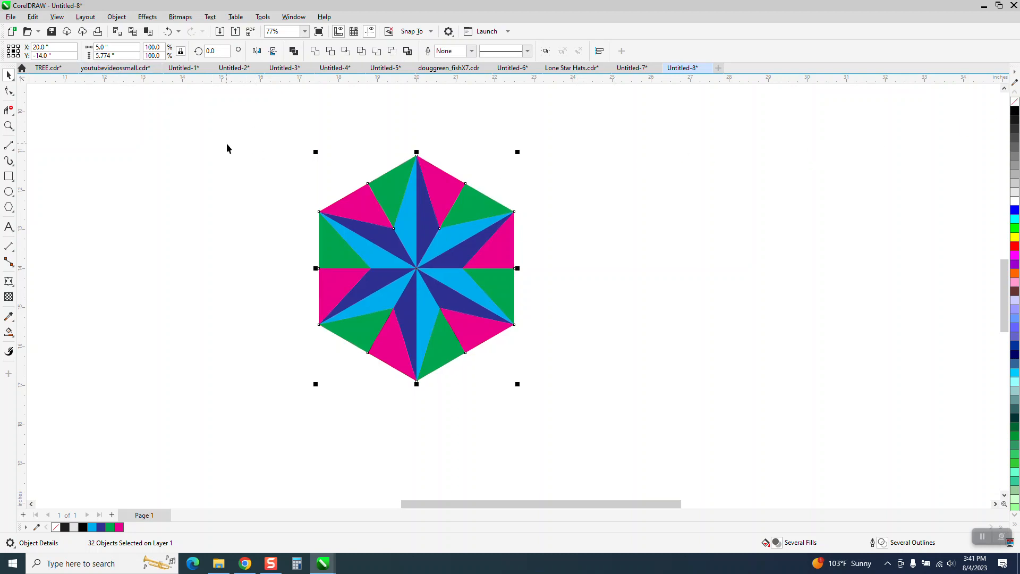
Group all the tile pieces and set the nudge distance to 5 inches.
left_click_drag(269, 134, 667, 433)
key("ctrl+g")
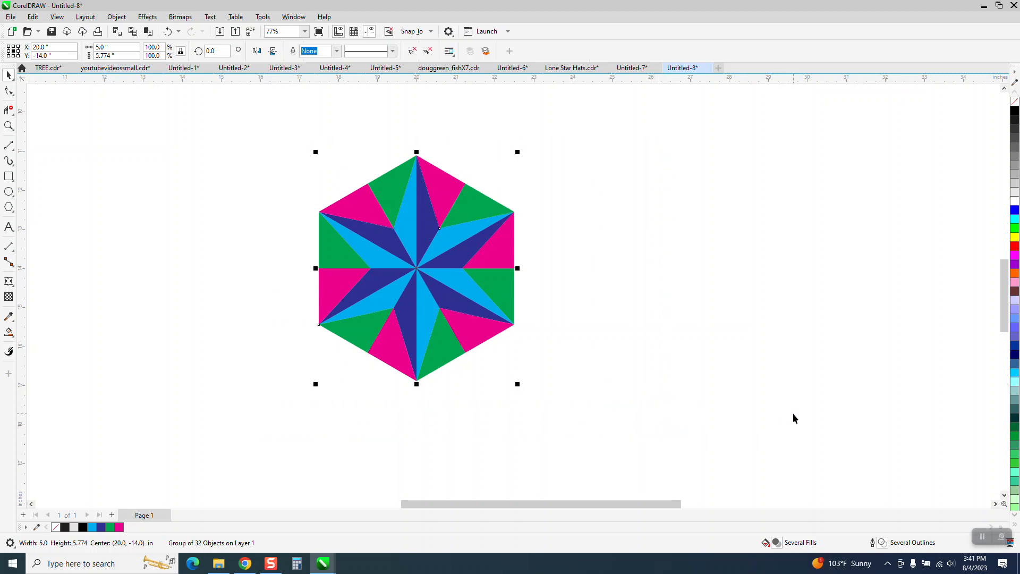
left_click(638, 129)
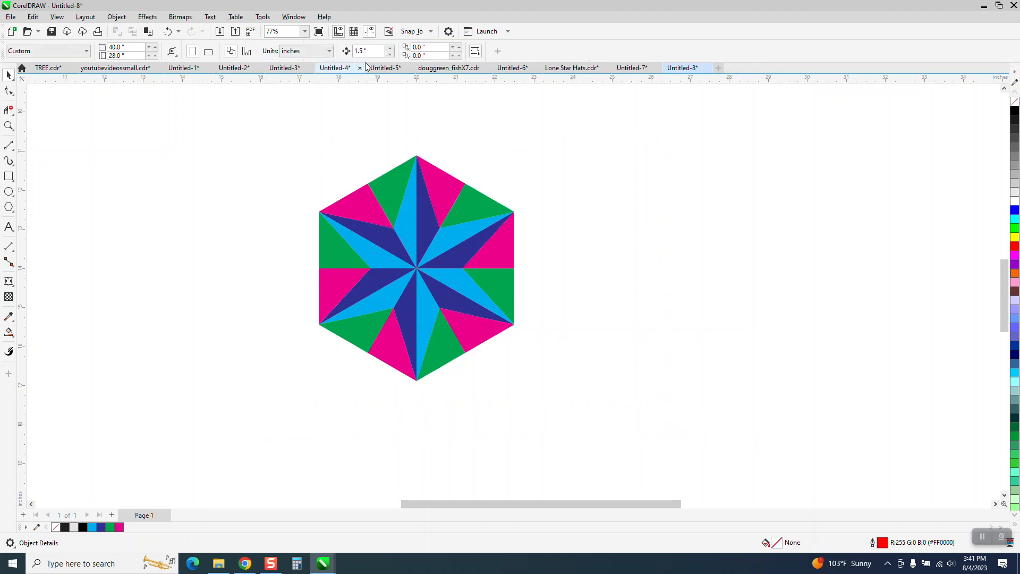
type("5")
key("Return")
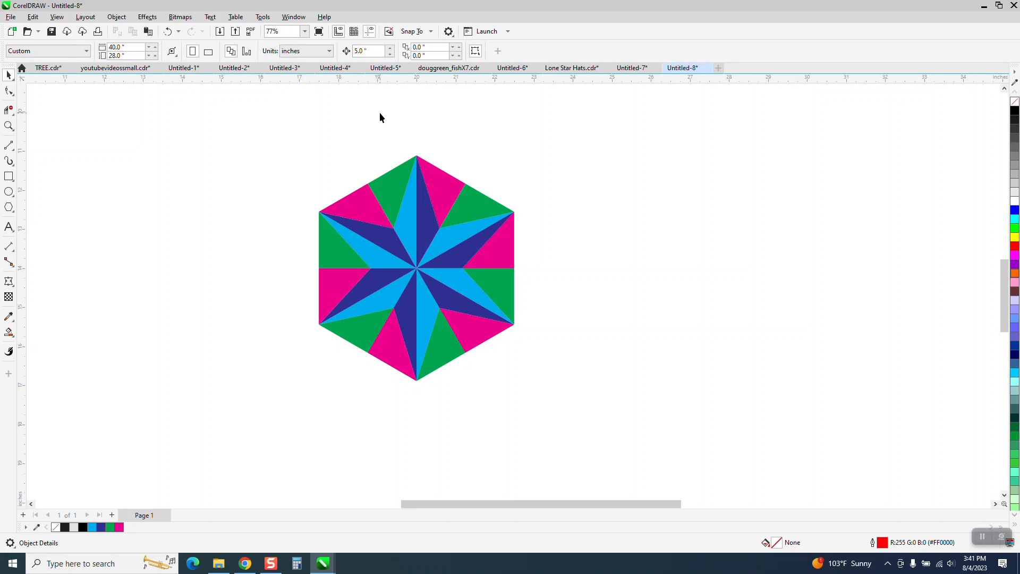
Duplicate the hexagon tile repeatedly so copies line up in a row, each 5 inches to the right.
left_click(445, 274)
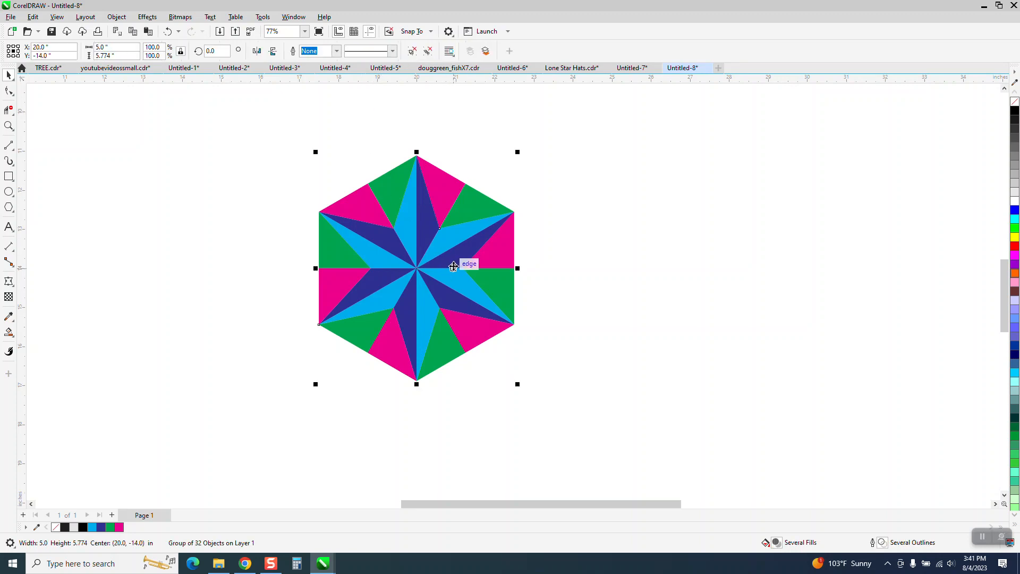
key("ctrl+d")
key("Right")
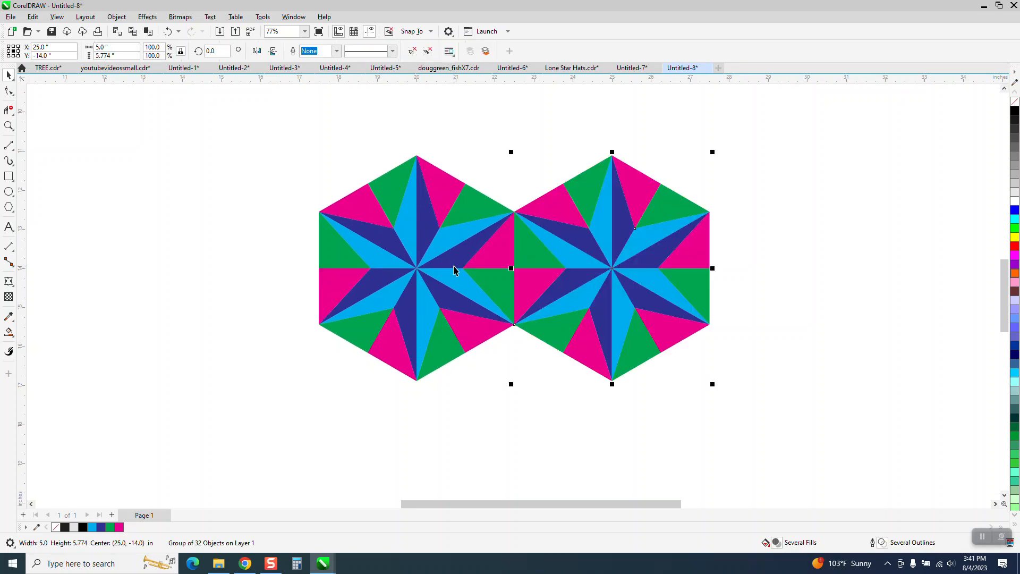
key("ctrl+d")
key("ctrl+d")
key("ctrl+d")
scroll(164, 206, "down", 5)
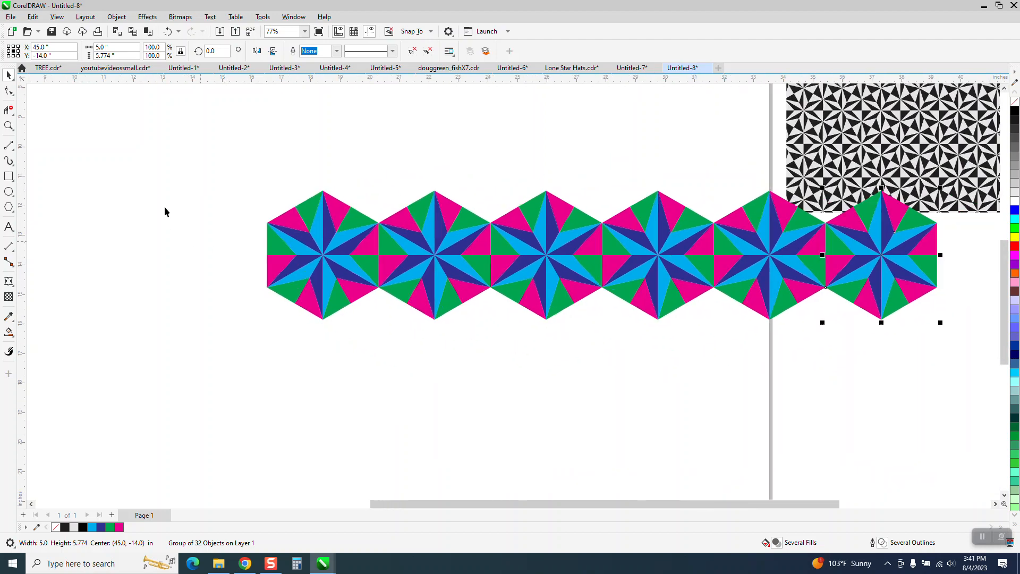
Select all six tiles, move the row to the top-left of the page, and group them.
left_click_drag(270, 233, 792, 366)
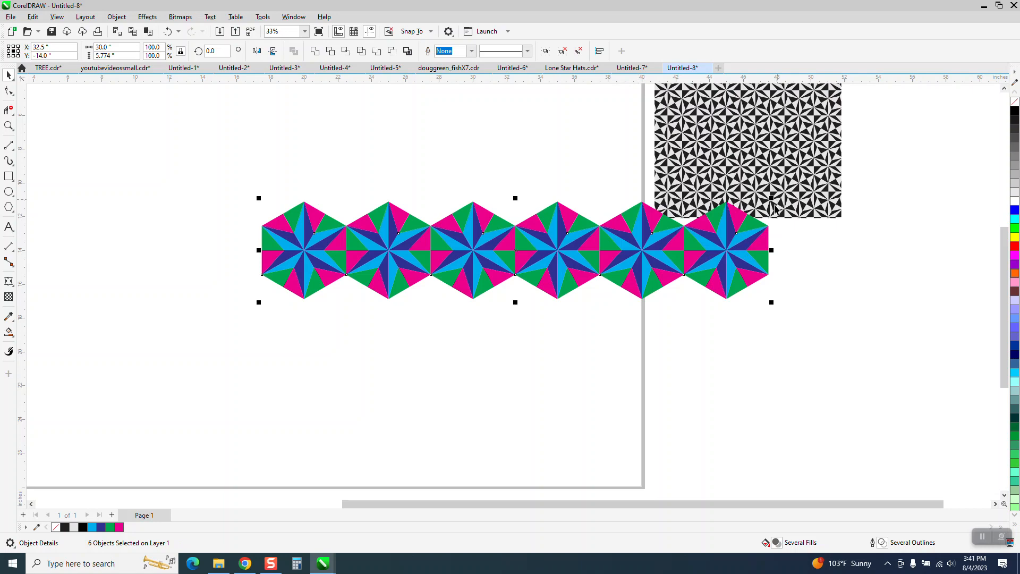
left_click_drag(703, 234, 521, 143)
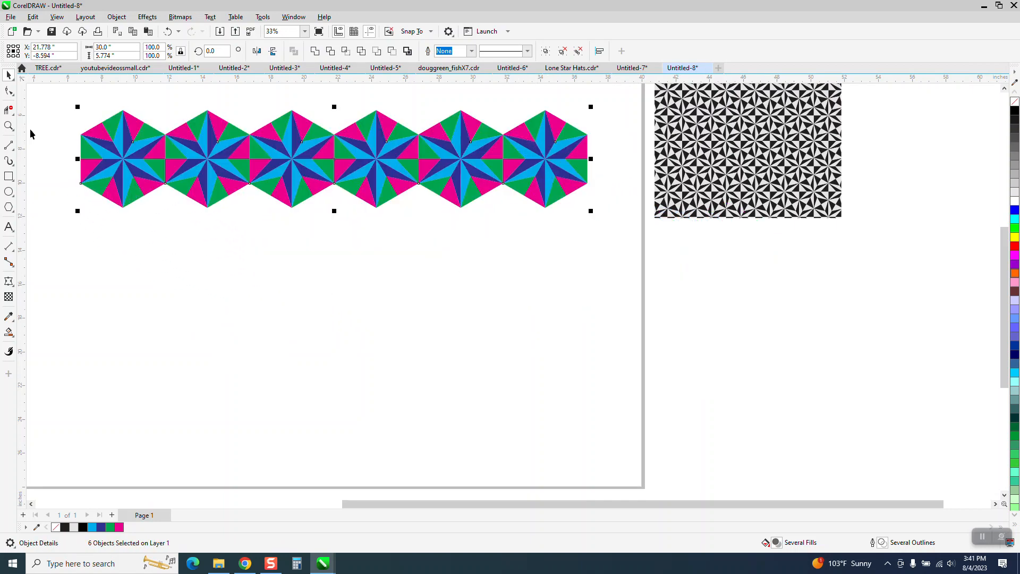
key("ctrl+g")
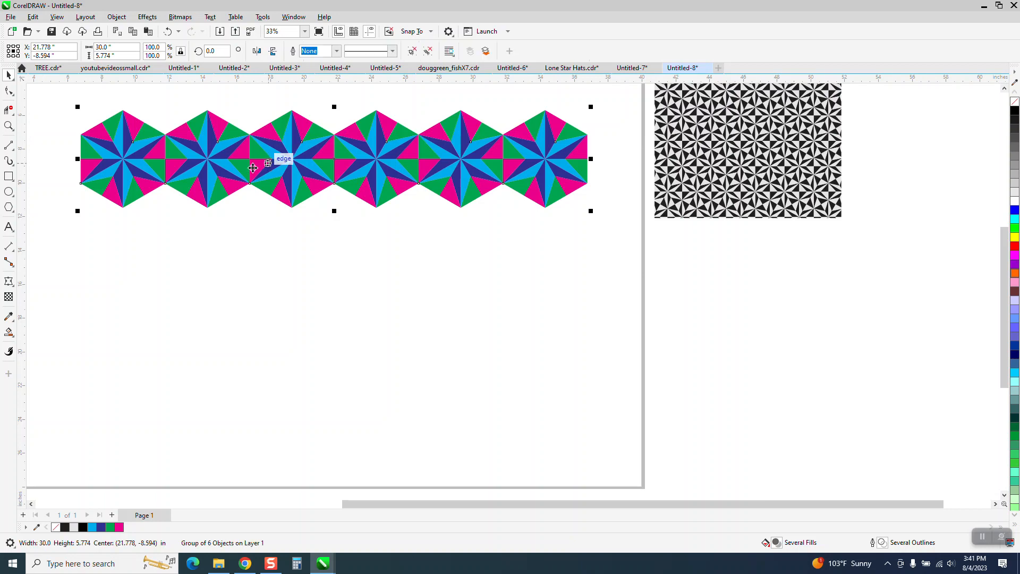
Zoom in and add vertical guidelines at the first tile's bottom vertex and at the corner shared with the second tile.
left_click(9, 126)
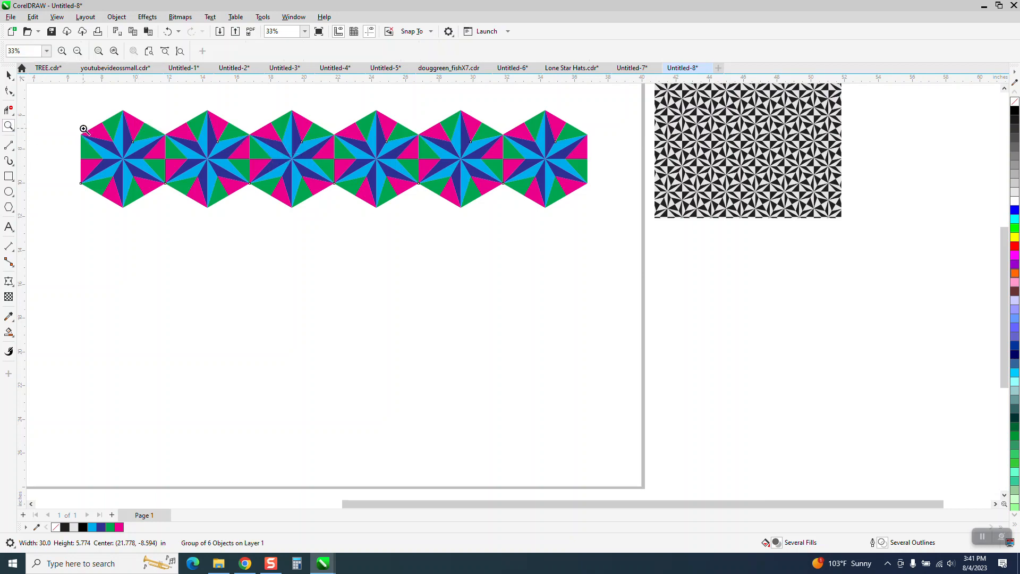
left_click_drag(251, 207, 359, 238)
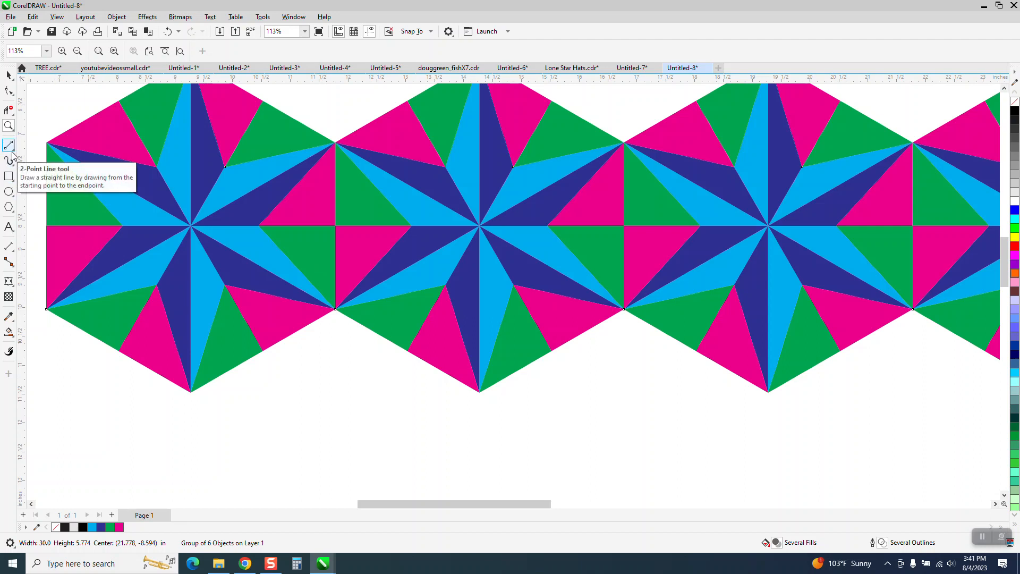
left_click_drag(21, 161, 193, 399)
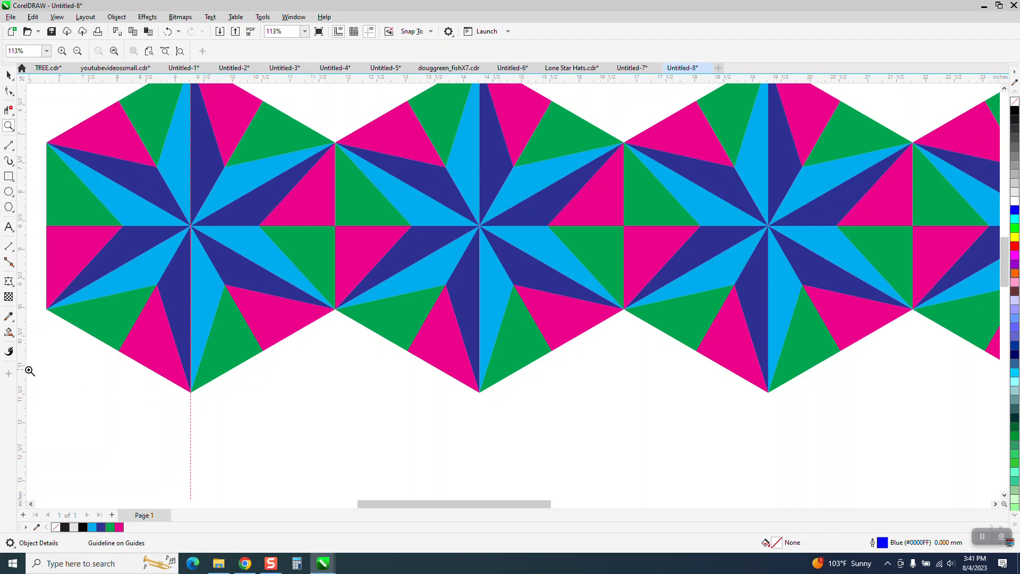
left_click_drag(24, 373, 335, 311)
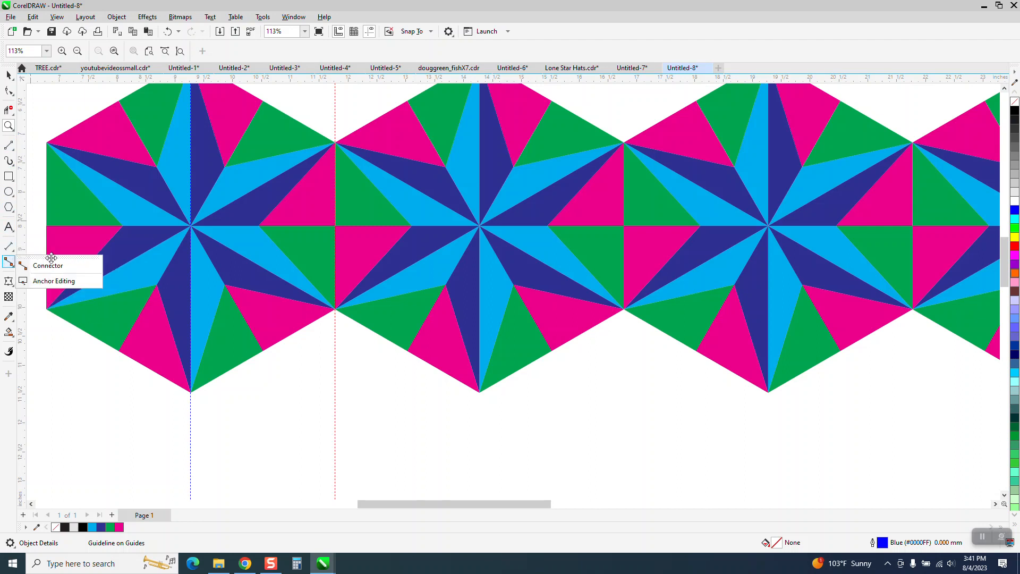
left_click(30, 250)
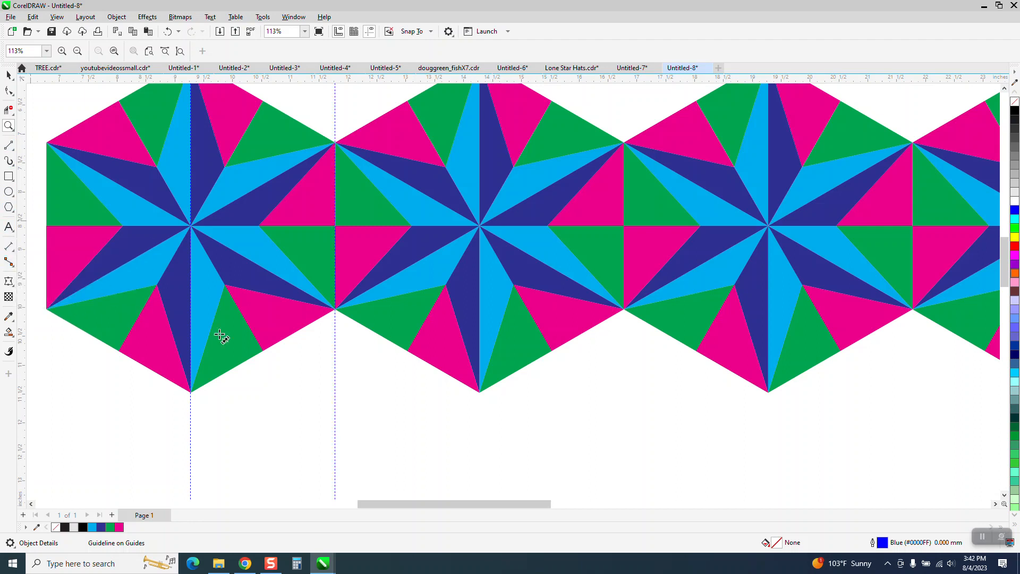
Measure the horizontal distance between the two vertical guidelines with a dimension line, then delete it.
left_click_drag(335, 421, 191, 422)
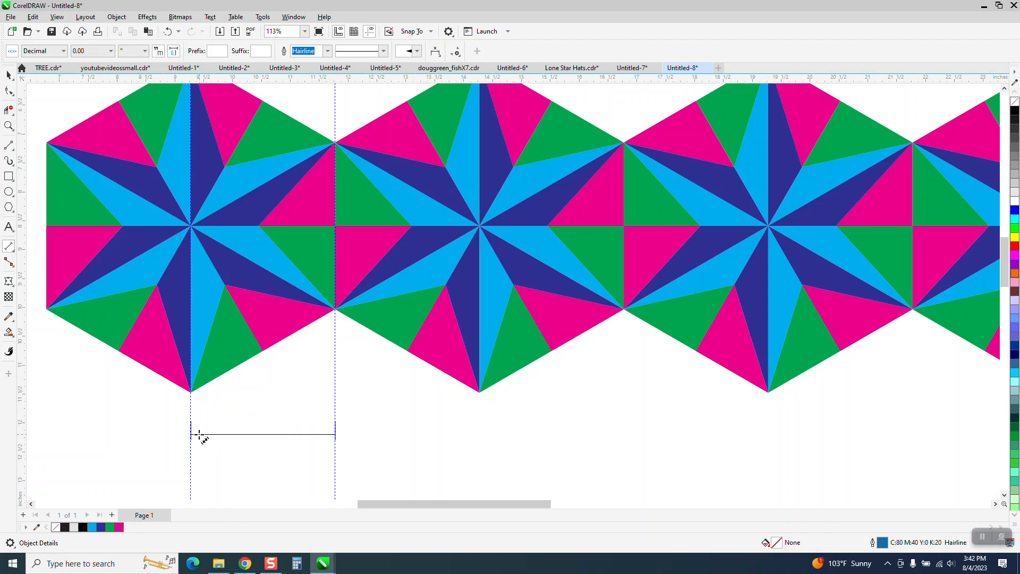
left_click(199, 434)
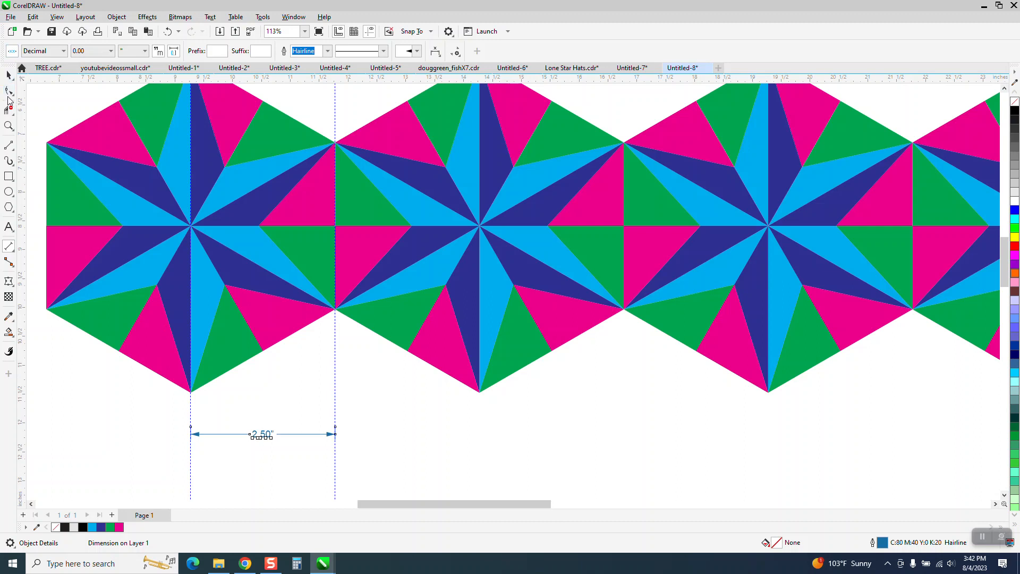
left_click(9, 96)
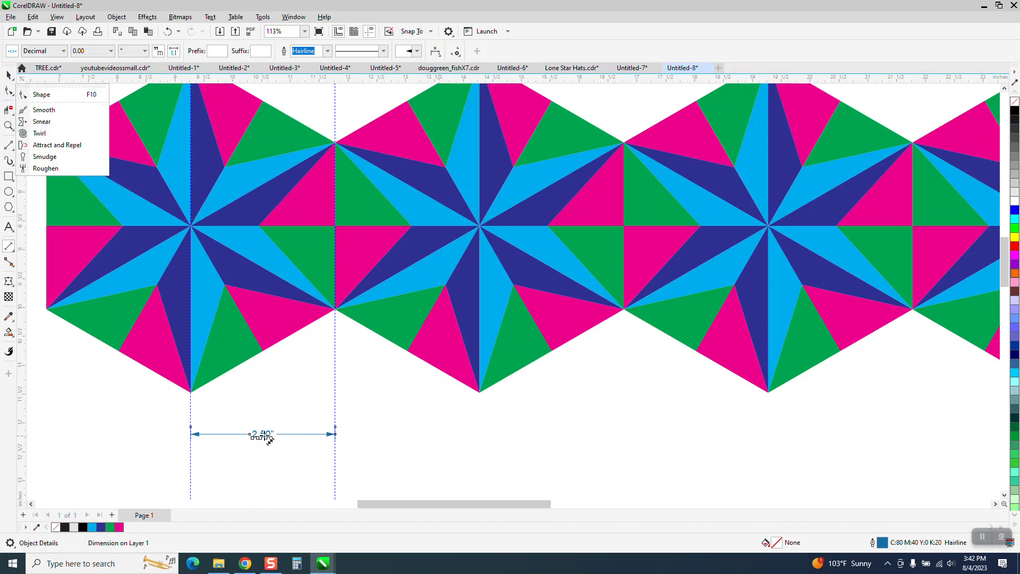
key("Delete")
Place horizontal guidelines at the first tile's upper-left corner and at its bottom vertex.
scroll(312, 441, "down", 3)
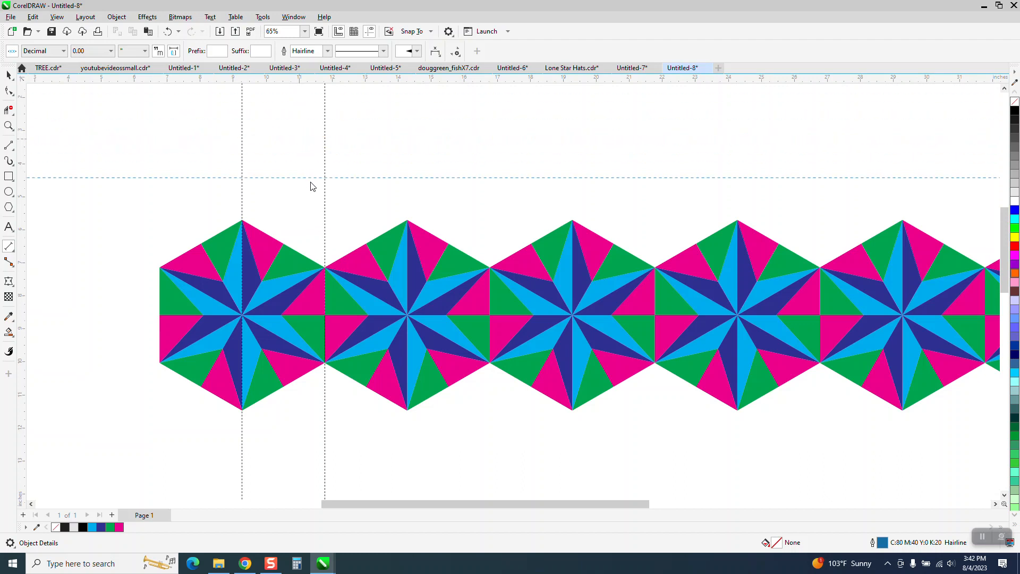
left_click_drag(312, 186, 325, 269)
left_click_drag(290, 205, 241, 409)
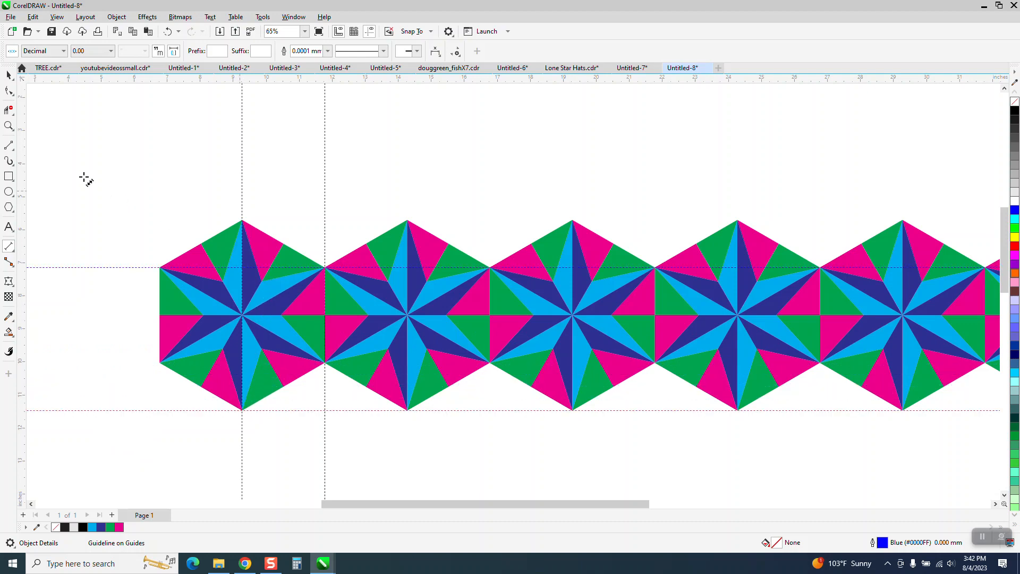
Dimension the vertical distance between the two horizontal guidelines beside the first tile.
left_click(9, 126)
left_click_drag(240, 246, 520, 478)
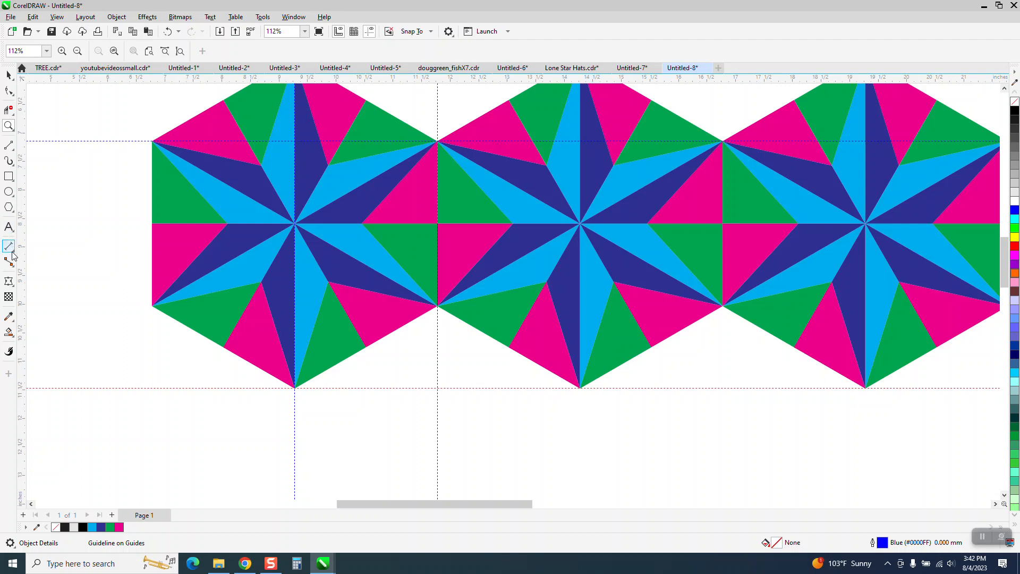
left_click(11, 251)
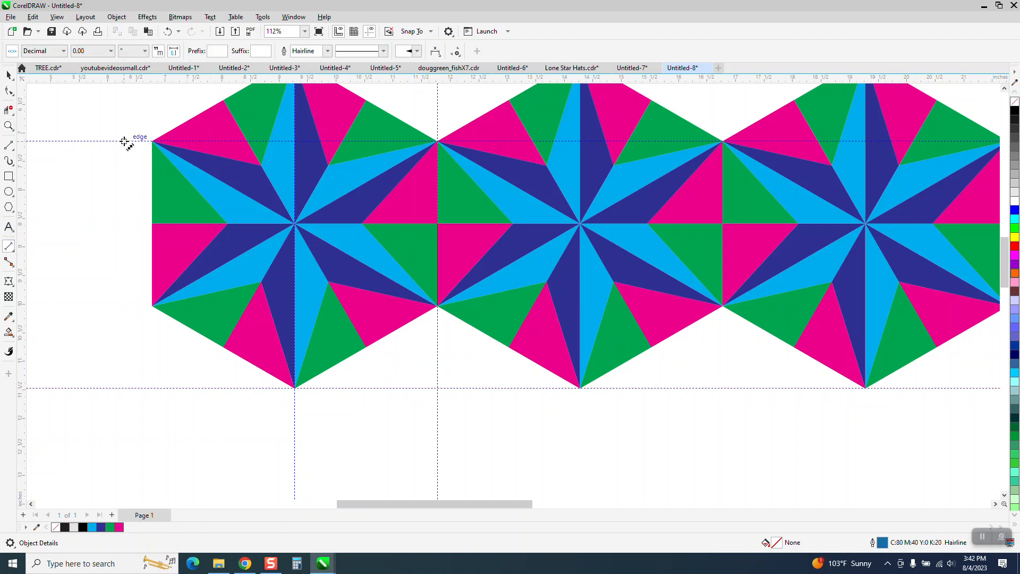
left_click_drag(124, 142, 125, 387)
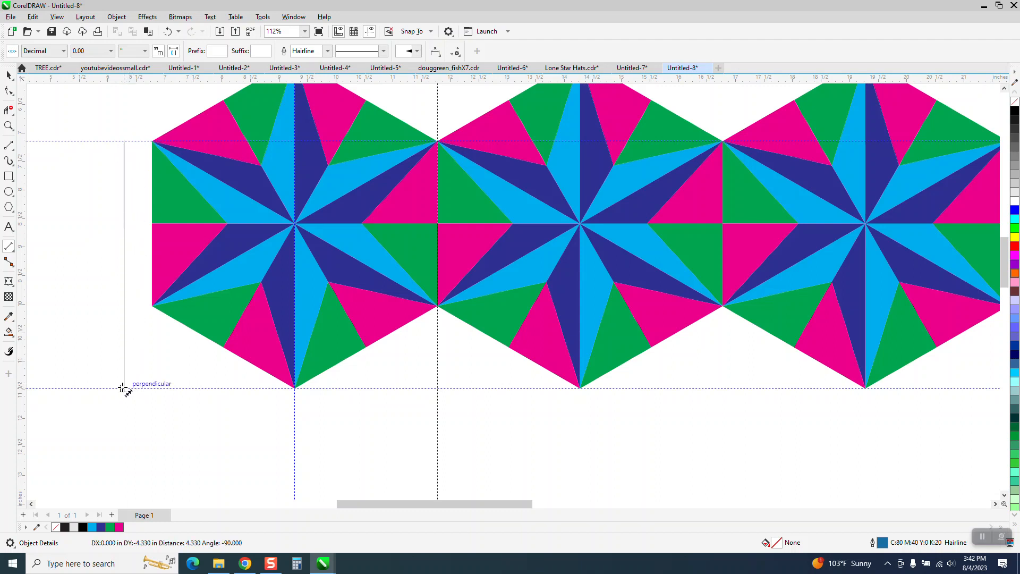
left_click(125, 386)
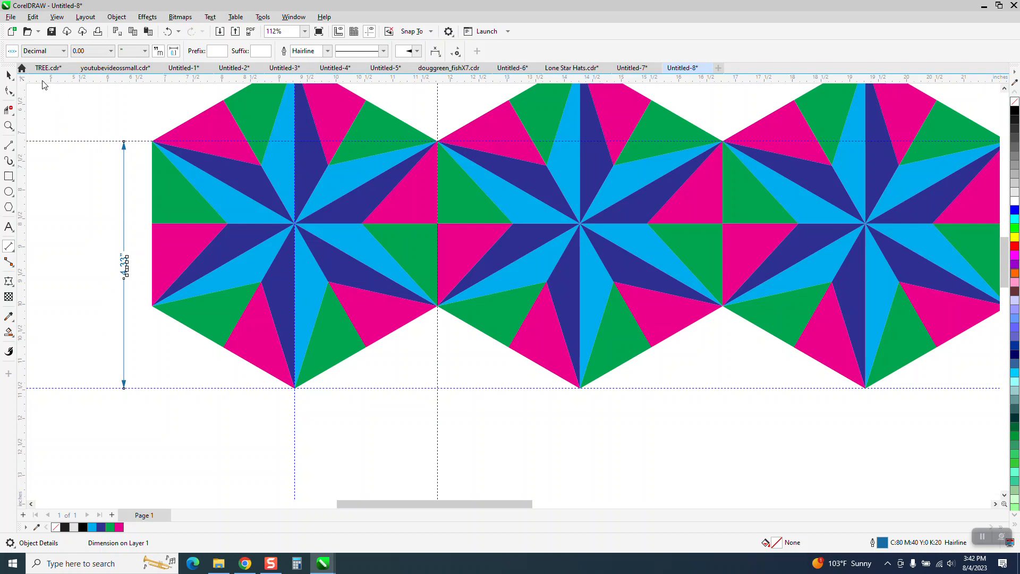
Set the nudge distance to 4.33 inches, then duplicate the tile row and nudge the copy down once.
left_click(8, 74)
scroll(156, 170, "down", 2)
left_click(165, 102)
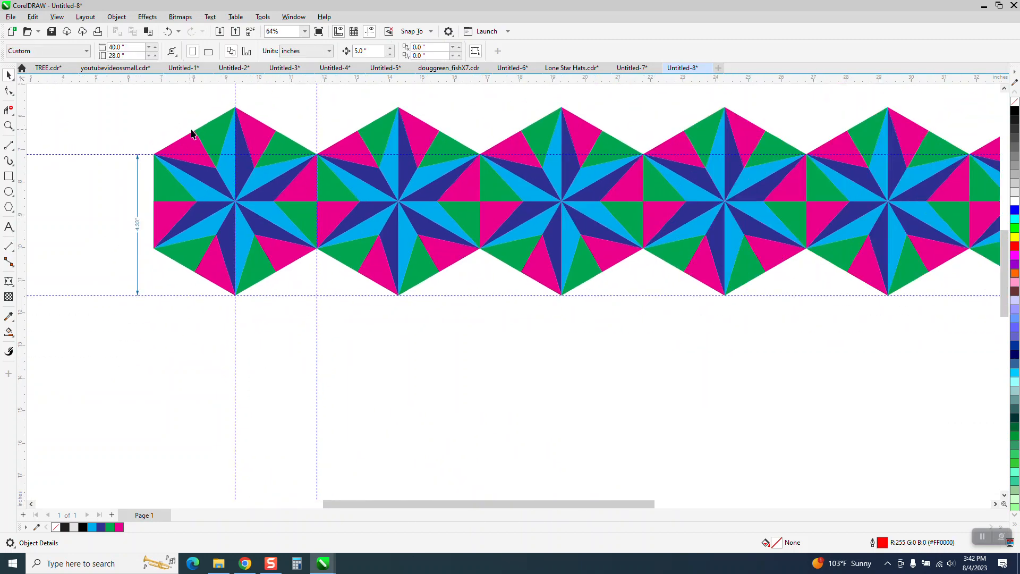
scroll(228, 160, "down", 1)
left_click(267, 157)
left_click(342, 107)
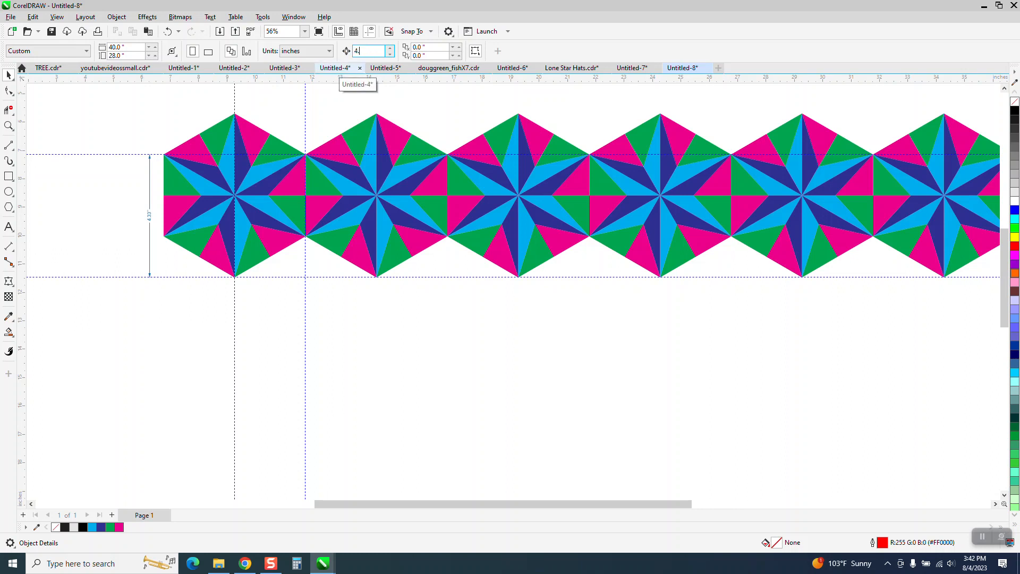
left_click(393, 139)
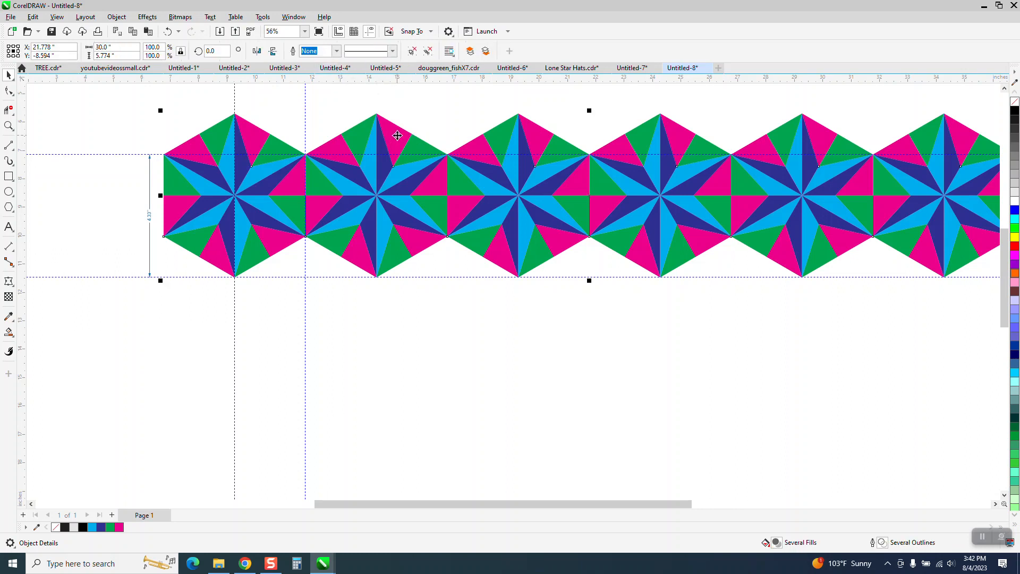
key("ctrl+d")
key("Down")
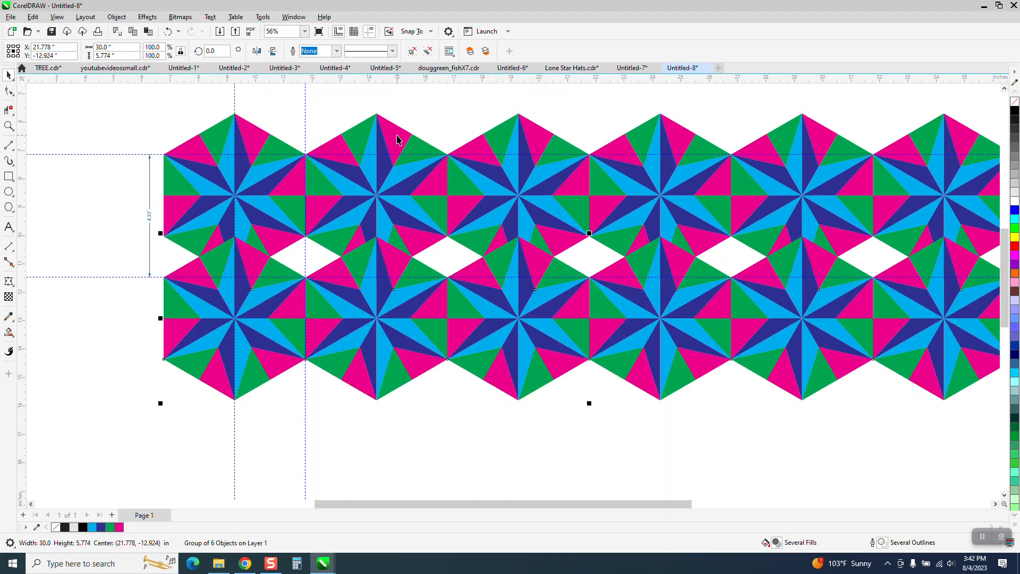
Set the nudge distance to 2.5 inches and shift the duplicated row one nudge to the right.
left_click(439, 102)
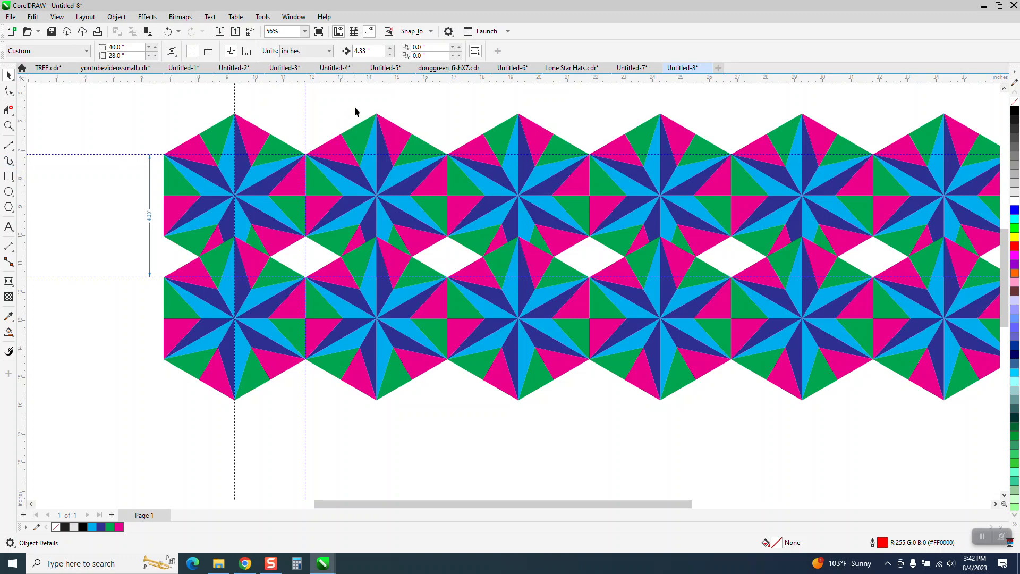
double_click(366, 51)
type("2.5")
key("Return")
left_click(386, 289)
key("Right")
Zoom in to examine how the offset second row aligns with the first row.
scroll(266, 201, "down", 2)
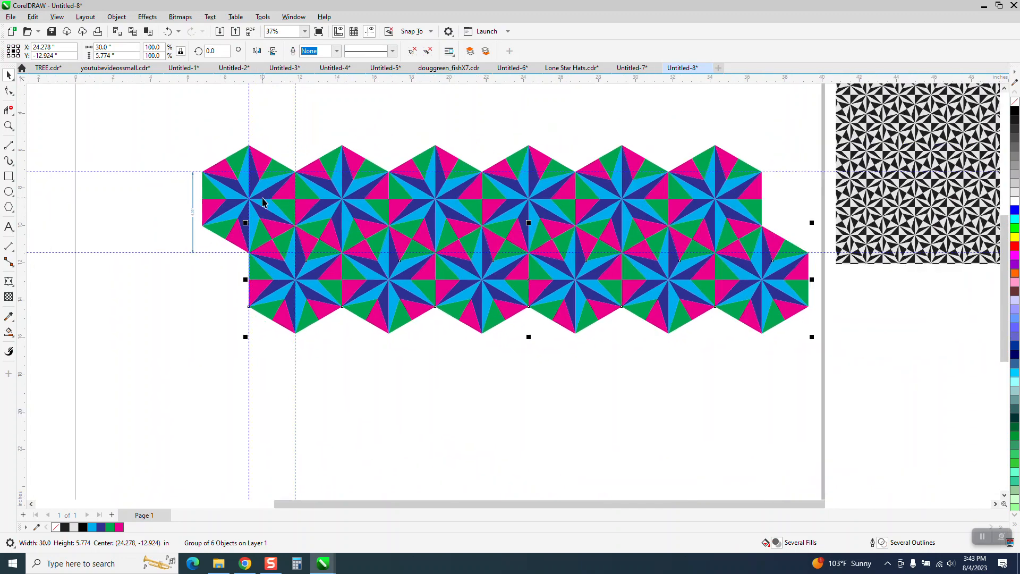
left_click(210, 156)
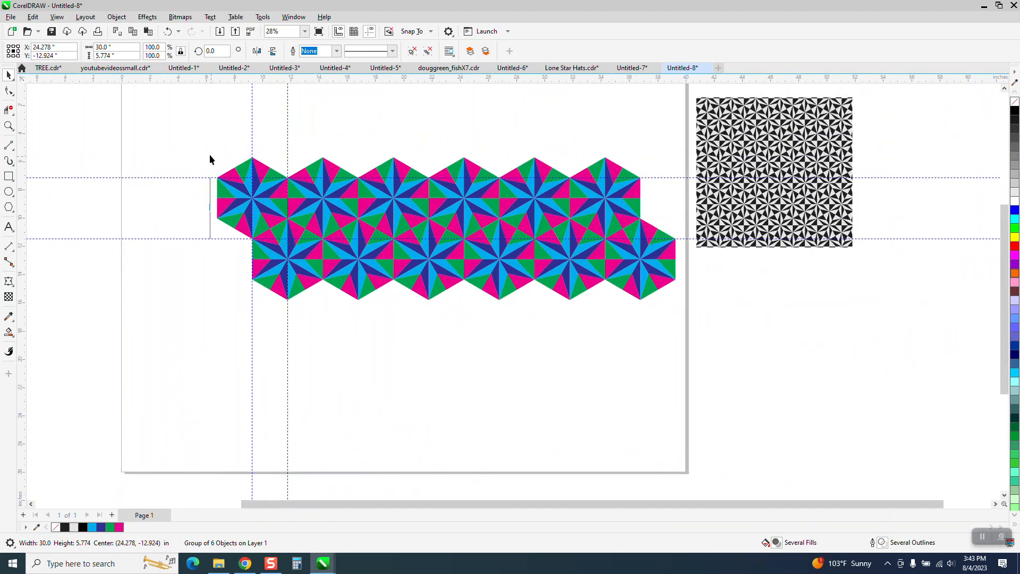
left_click(9, 126)
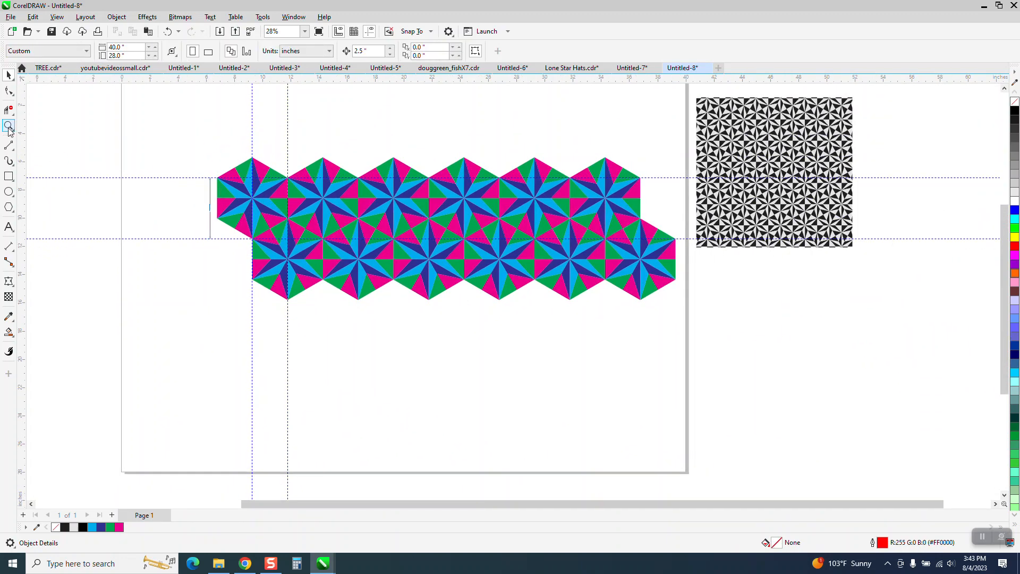
left_click_drag(198, 201, 222, 210)
scroll(223, 210, "down", 3)
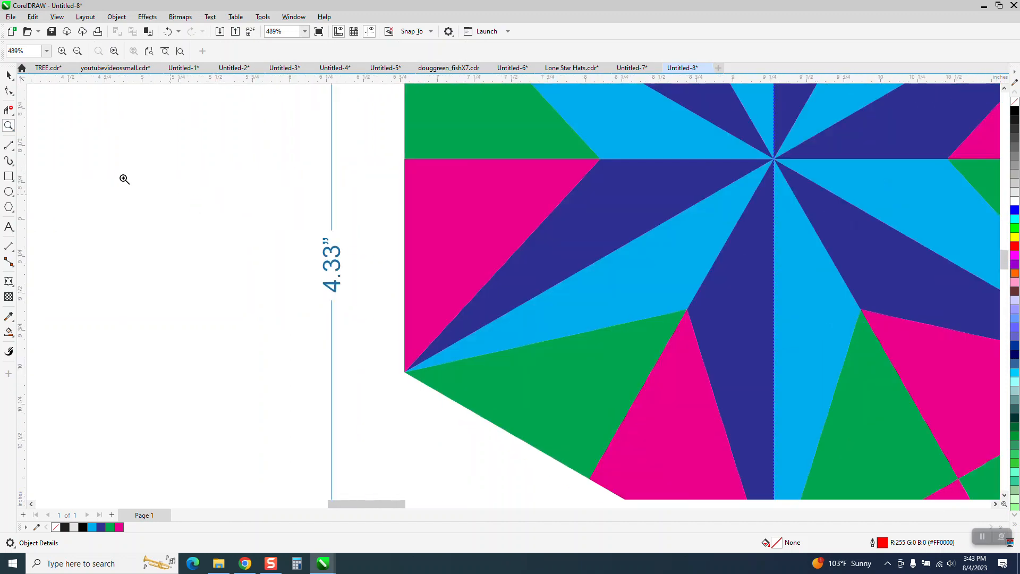
key("space")
scroll(235, 288, "down", 3)
scroll(313, 220, "down", 3)
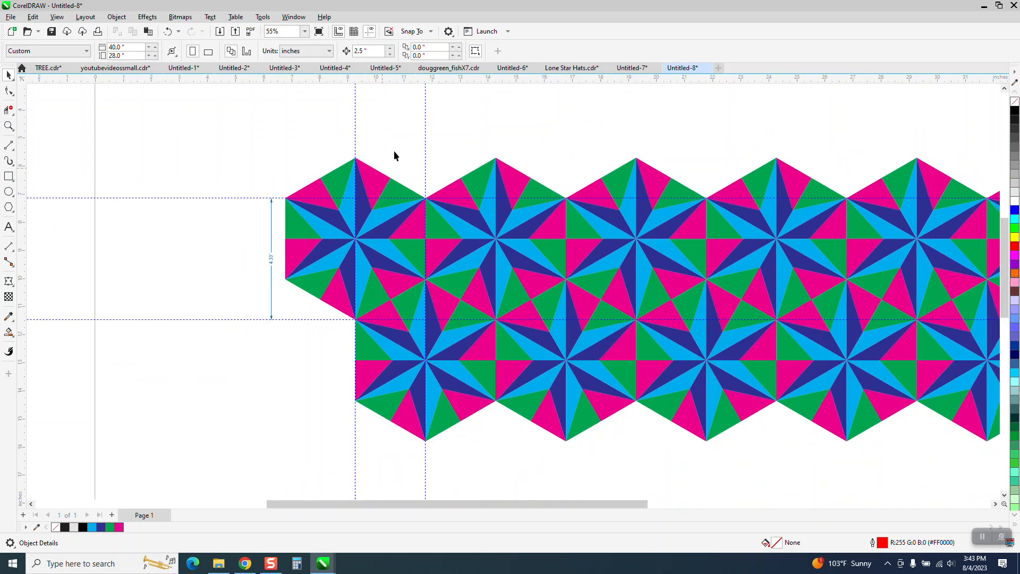
Set the nudge distance to 4.33 inches, select both rows, duplicate them and nudge the copy down twice.
double_click(368, 50)
type("4.33")
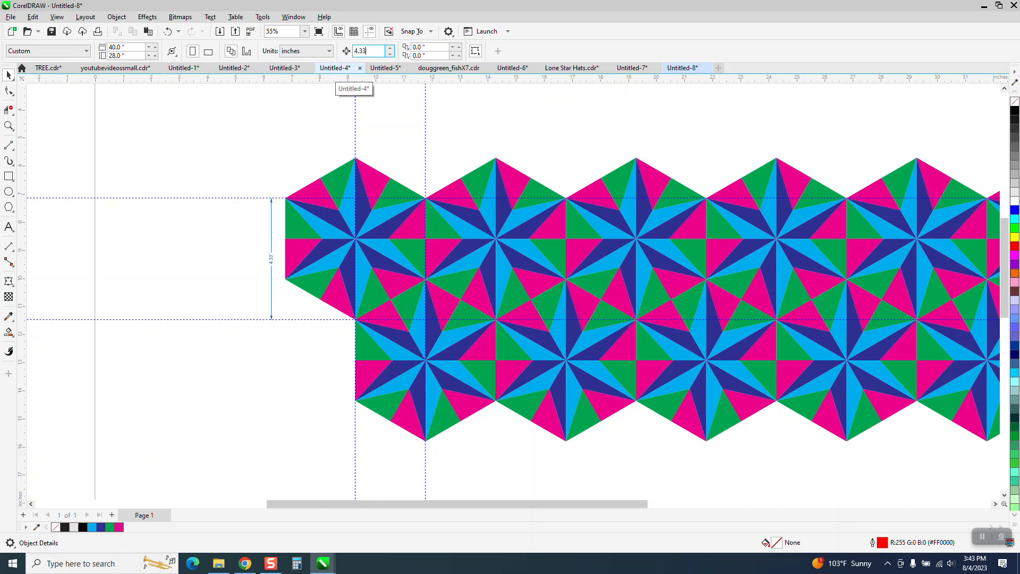
key("Return")
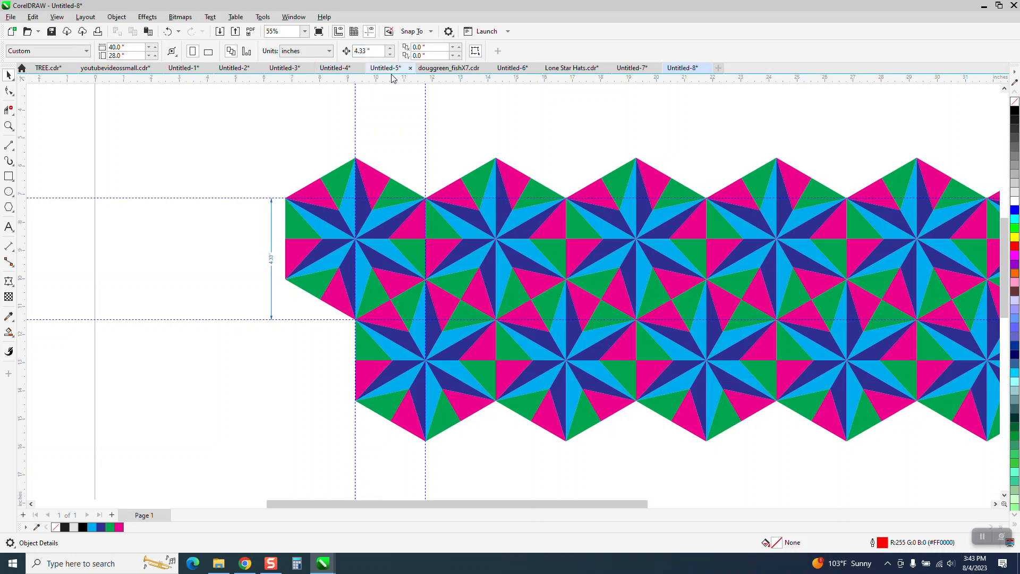
scroll(272, 107, "down", 1)
left_click_drag(257, 102, 890, 351)
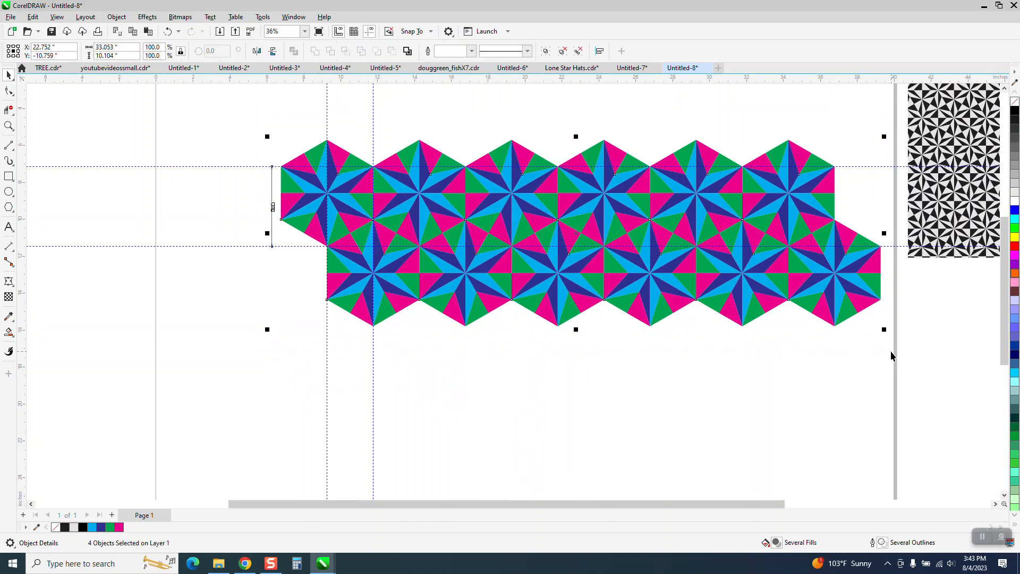
key("KP_Add")
key("Down")
key("Down")
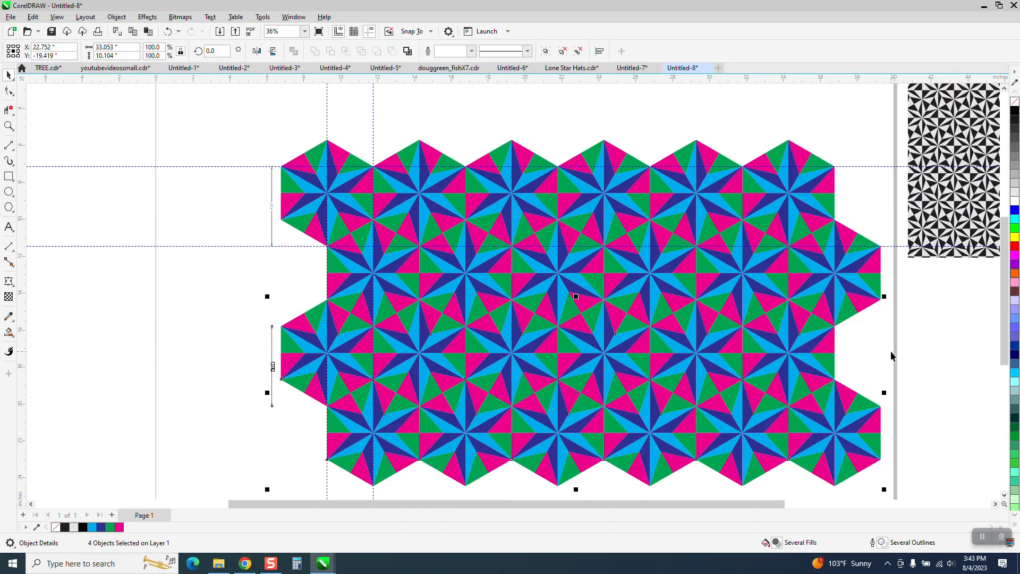
Repeat the duplicate three more times to extend the pattern downward.
key("ctrl+d")
key("ctrl+d")
key("ctrl+d")
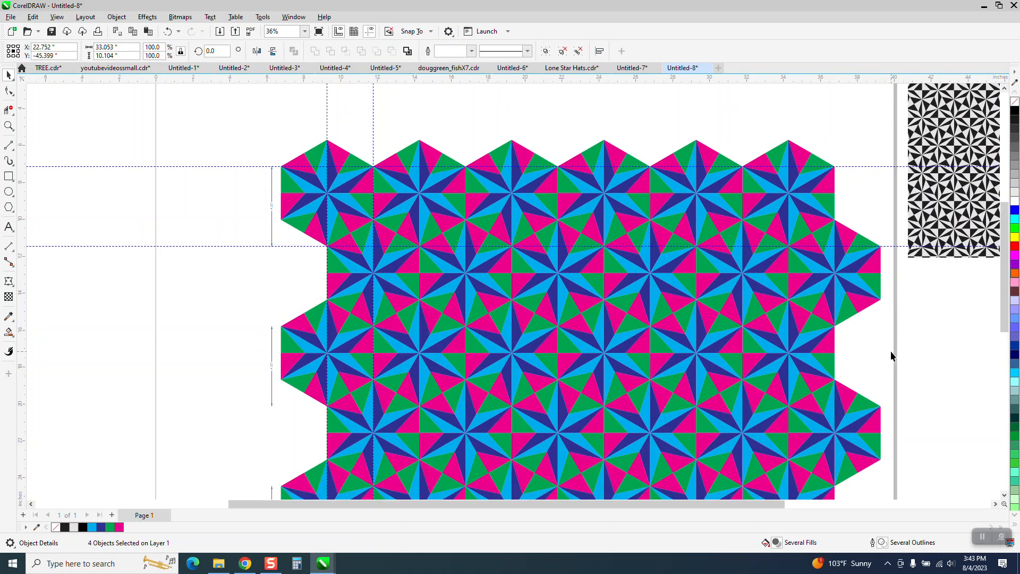
Hide the guidelines across the pattern.
scroll(291, 202, "down", 1)
scroll(149, 221, "down", 3)
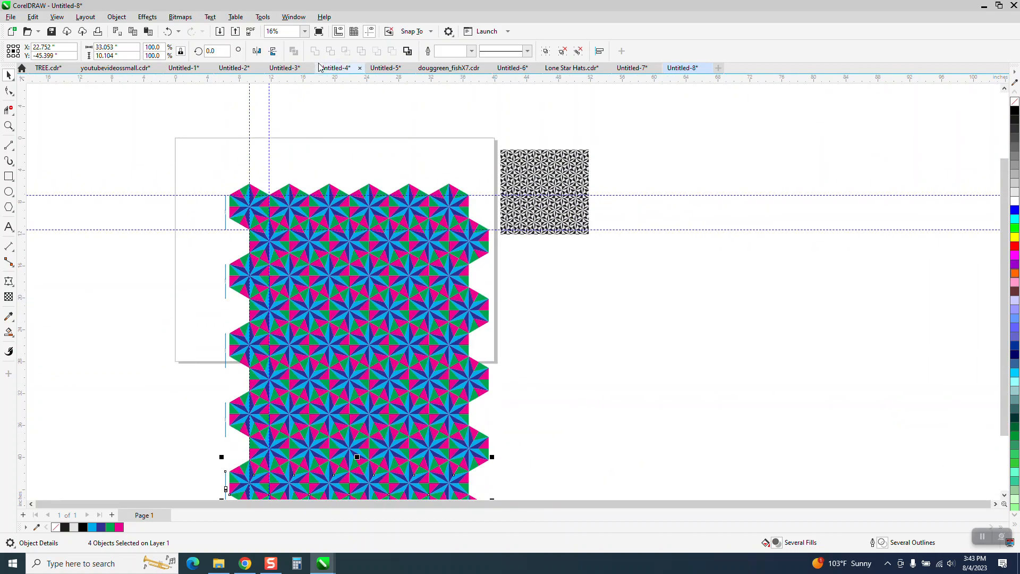
left_click(339, 33)
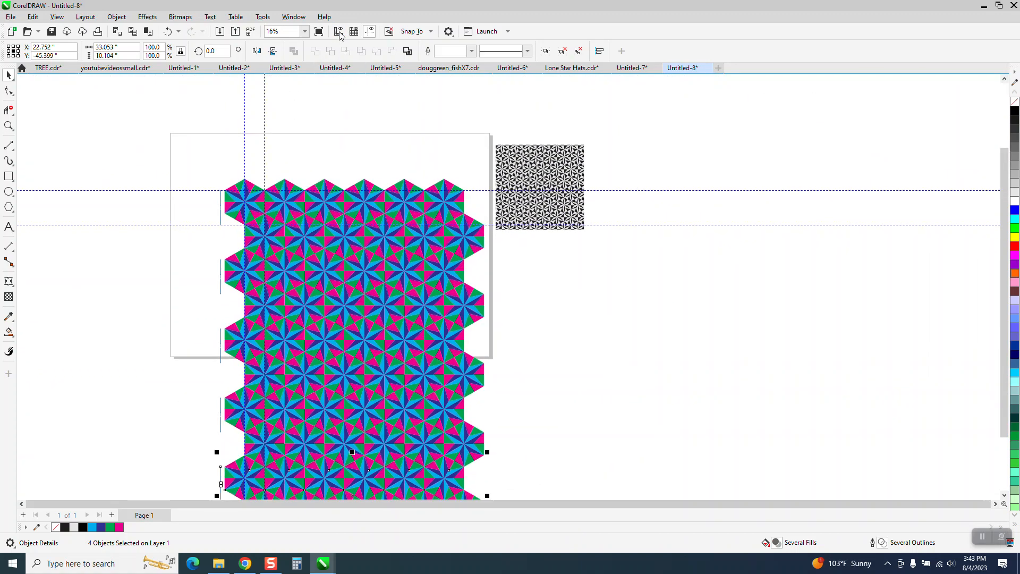
left_click(371, 32)
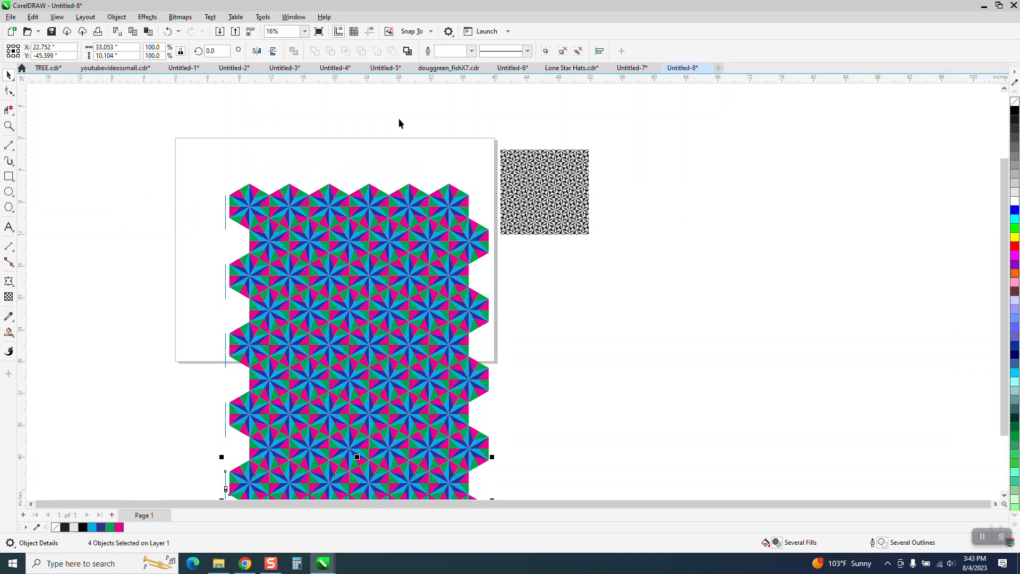
Delete the duplicated 4.33-inch dimension lines along the pattern's left edge.
scroll(350, 143, "down", 1)
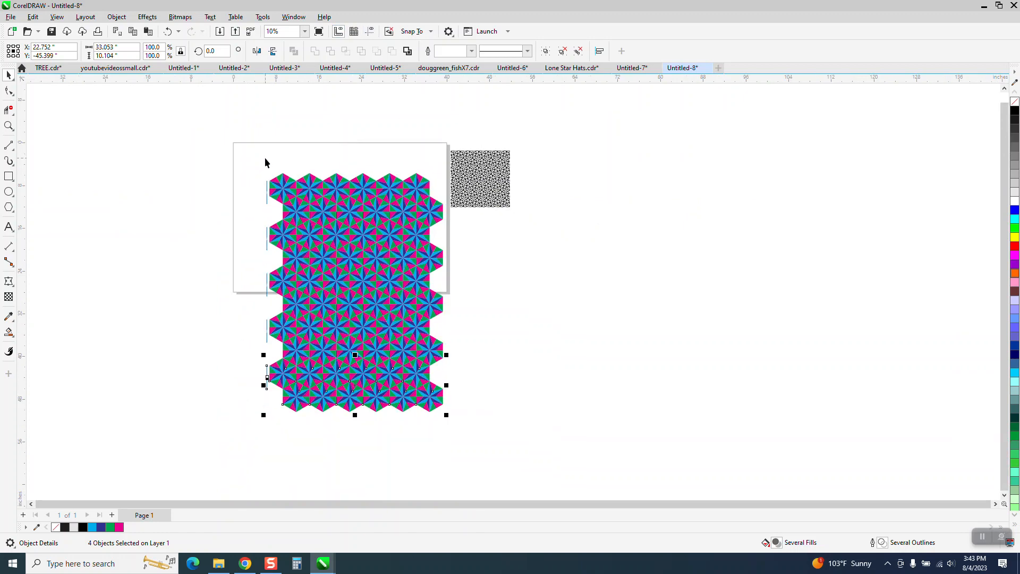
left_click(9, 128)
left_click_drag(253, 179, 295, 206)
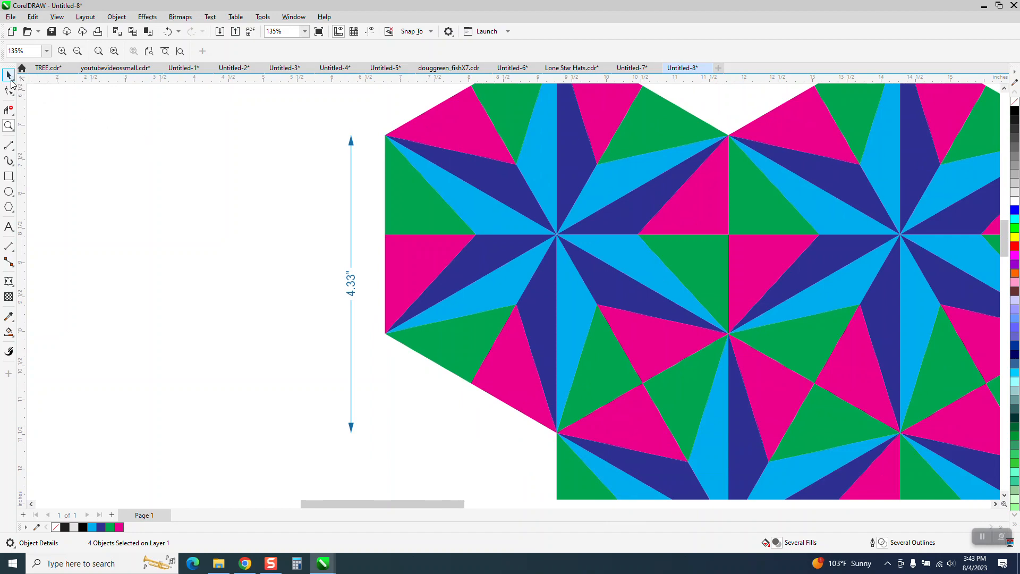
key("space")
left_click(355, 284)
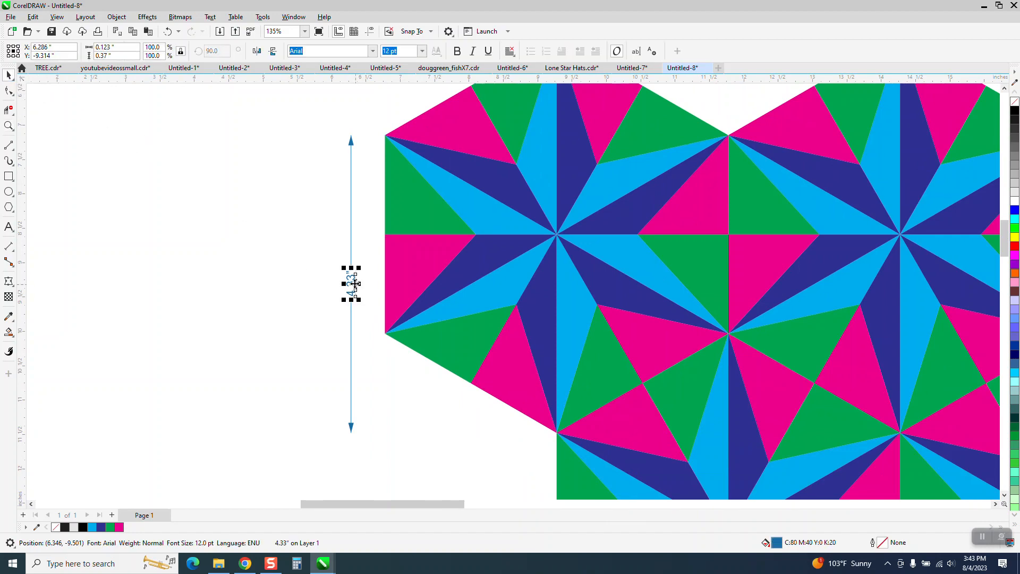
key("Escape")
scroll(343, 273, "down", 5)
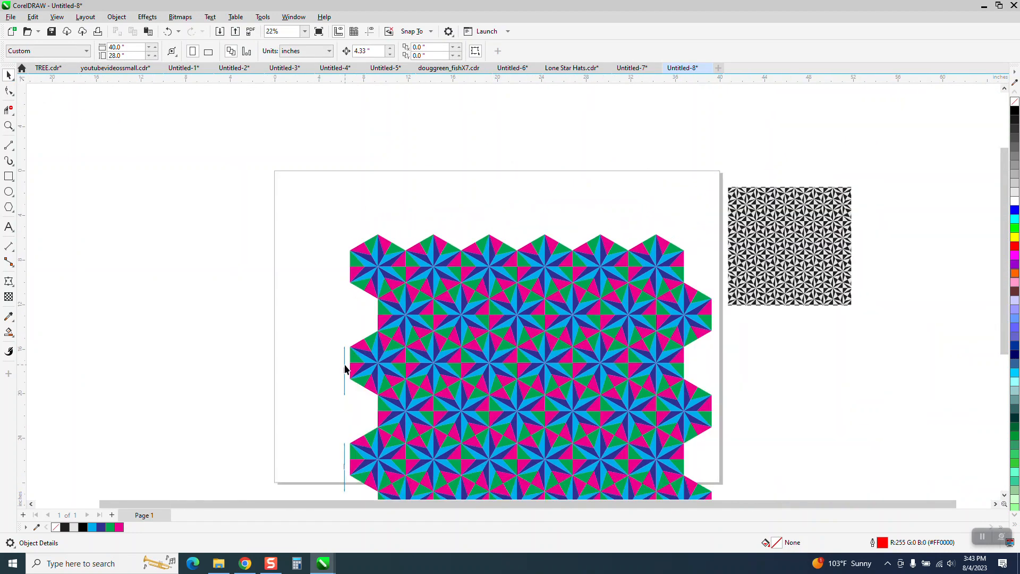
left_click(344, 368)
key("Delete")
left_click(344, 467)
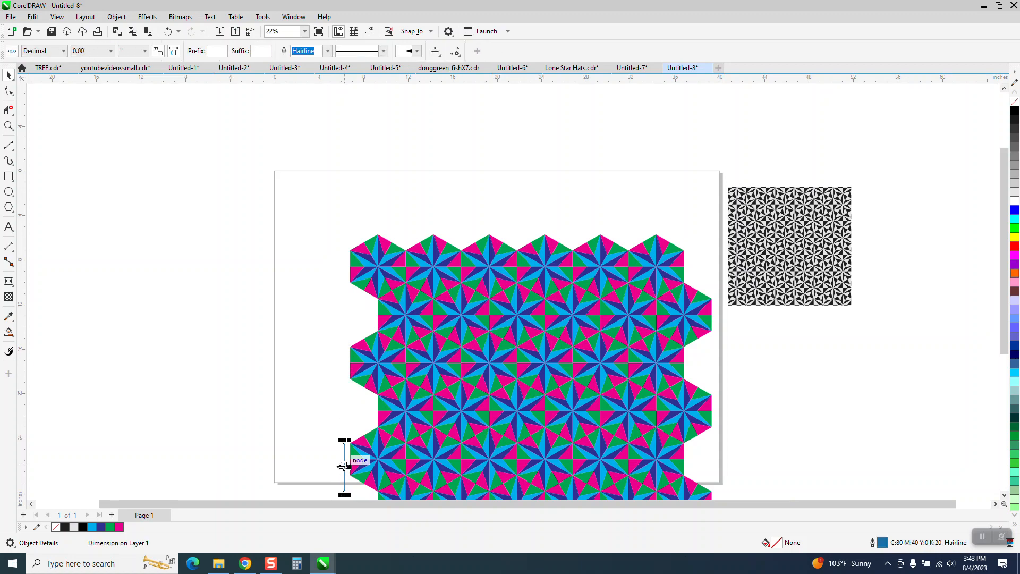
key("Delete")
Delete the remaining dimension line at the pattern's lower-left edge.
scroll(317, 415, "down", 2)
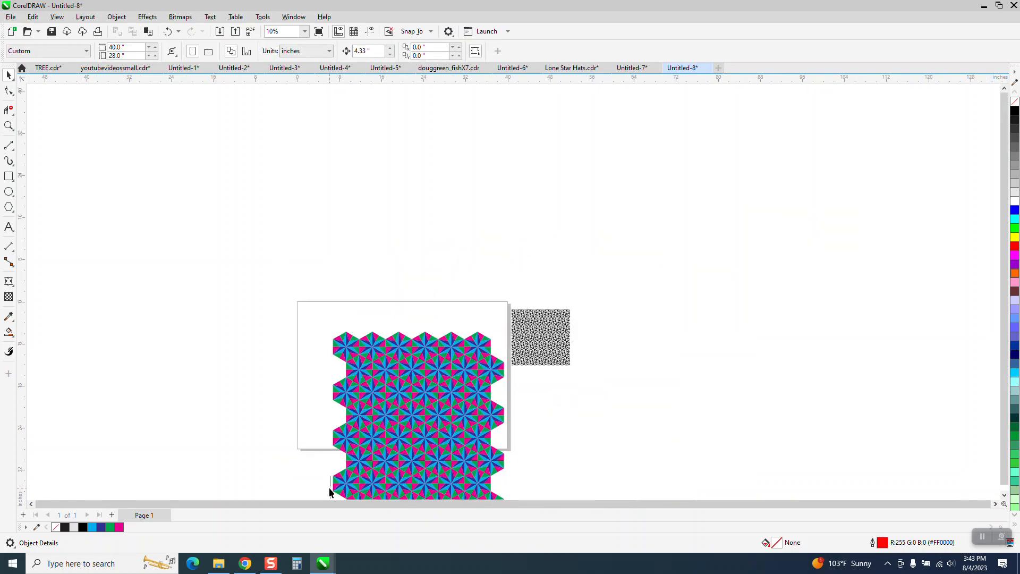
scroll(320, 483, "down", 2)
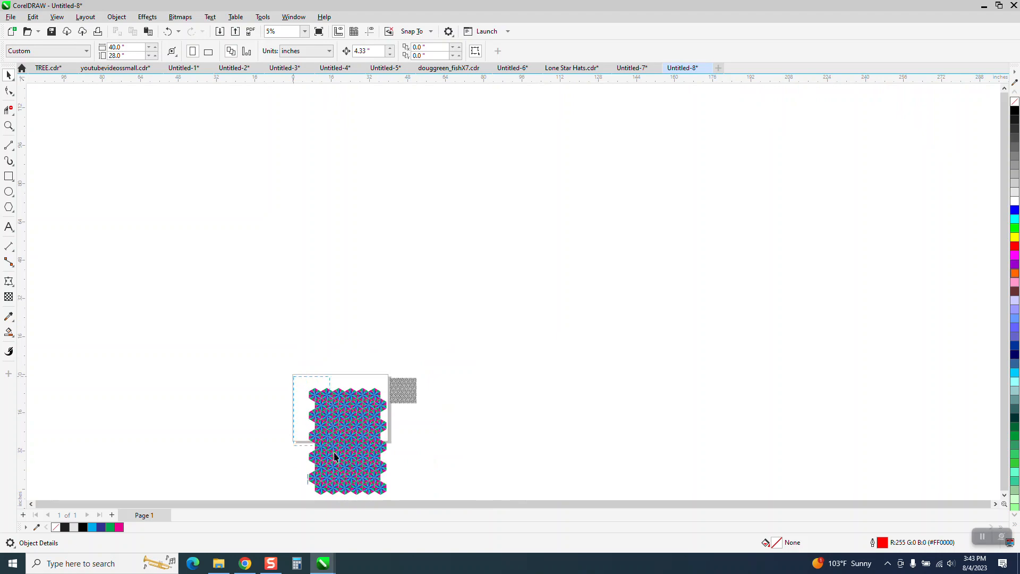
left_click(307, 484)
key("Delete")
left_click(9, 126)
left_click_drag(287, 370, 410, 470)
left_click(8, 75)
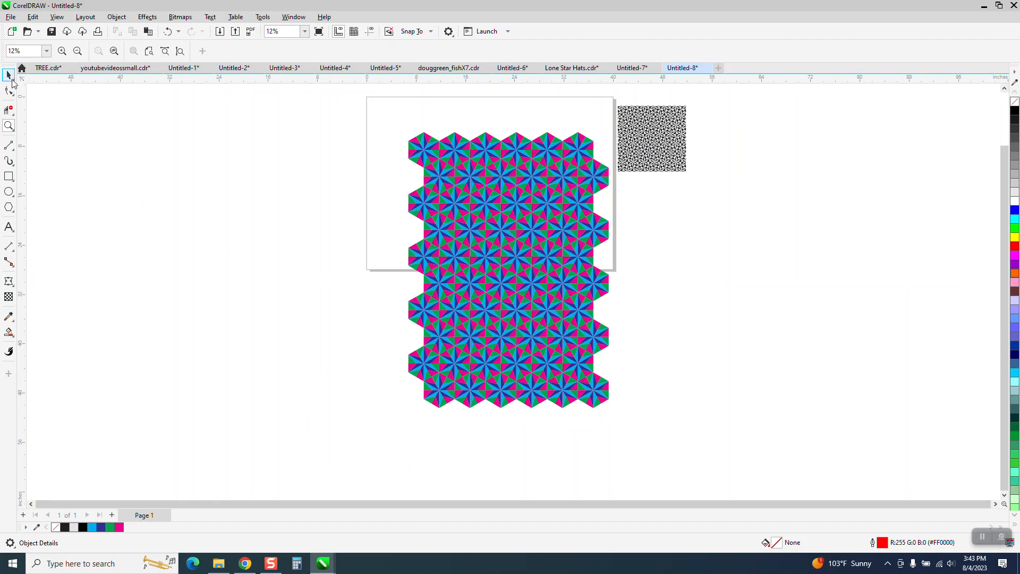
Select all the rows of star tiles and group them into a single pattern.
left_click(530, 237)
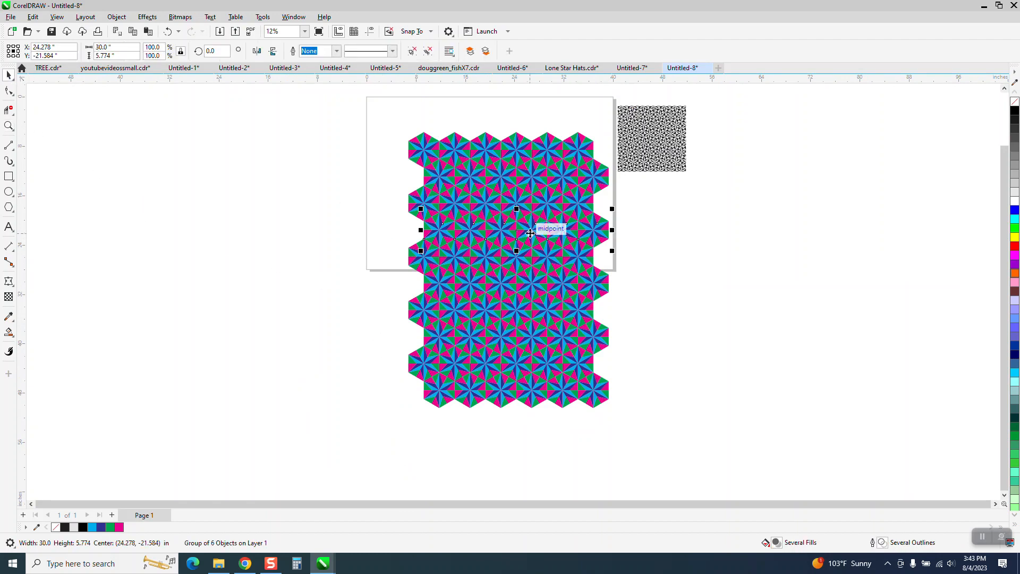
left_click_drag(401, 124, 636, 431)
key("ctrl+g")
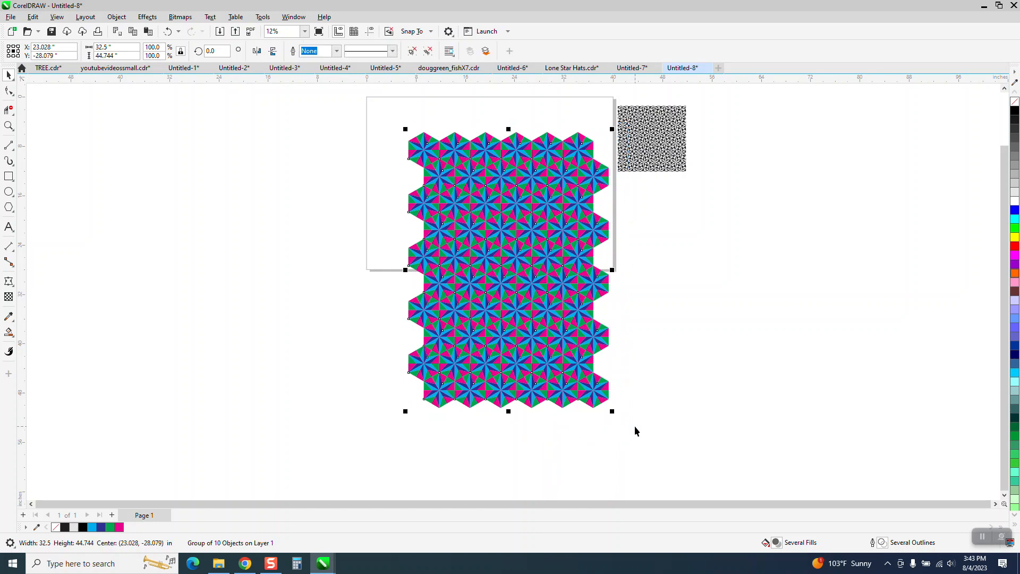
Center the grouped pattern on the page and scale it down proportionally to about 60%.
key("p")
scroll(584, 258, "down", 1)
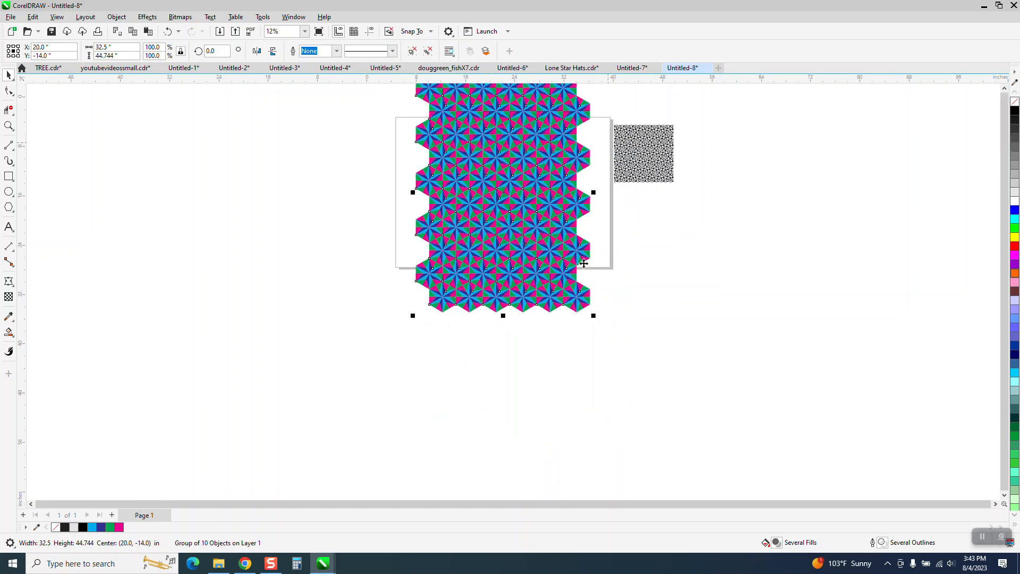
left_click_drag(592, 95, 558, 177)
key("p")
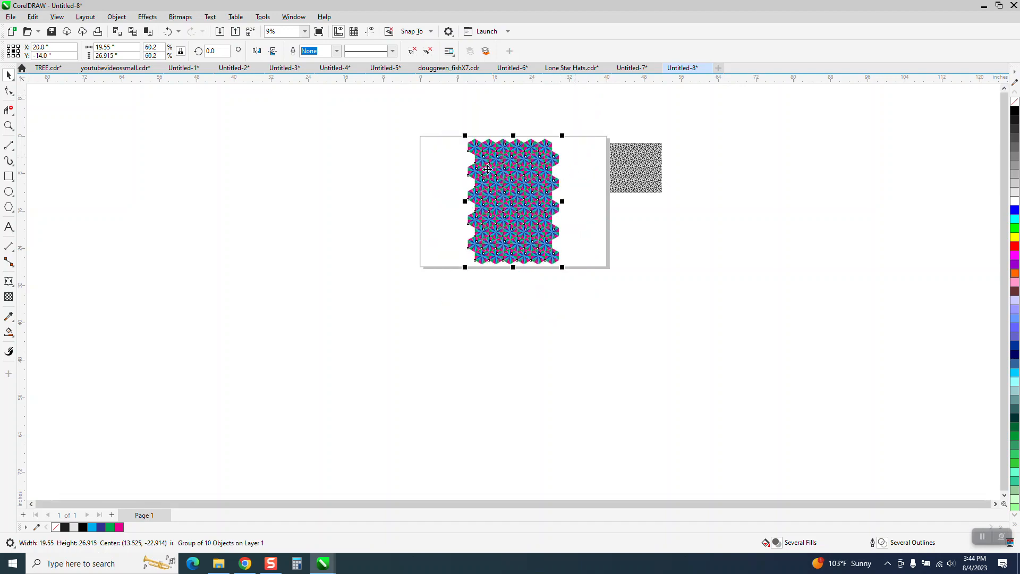
Create a rectangle matching the bounds of the grouped pattern.
left_click(9, 126)
left_click_drag(454, 141, 609, 294)
left_click(8, 75)
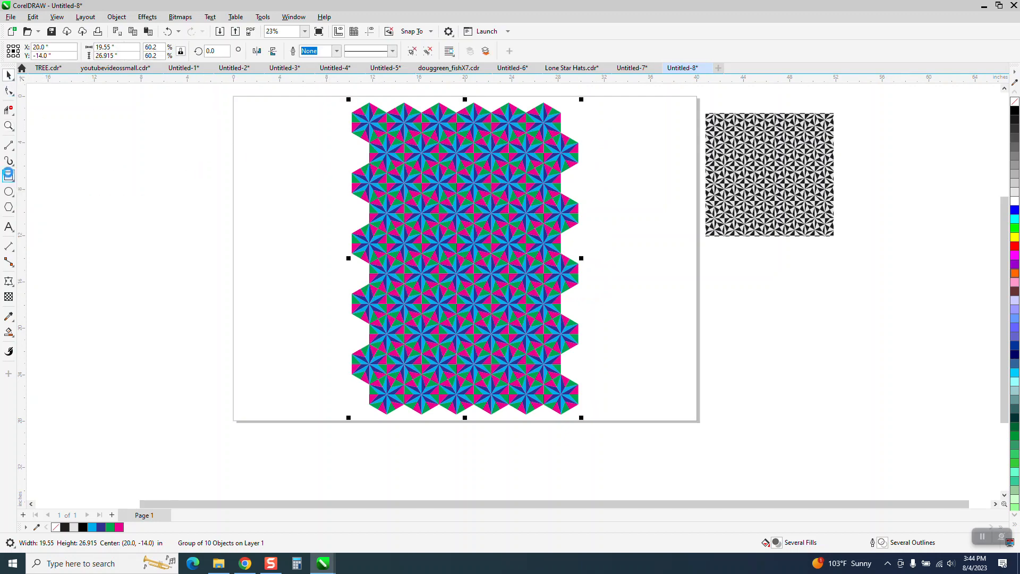
double_click(9, 176)
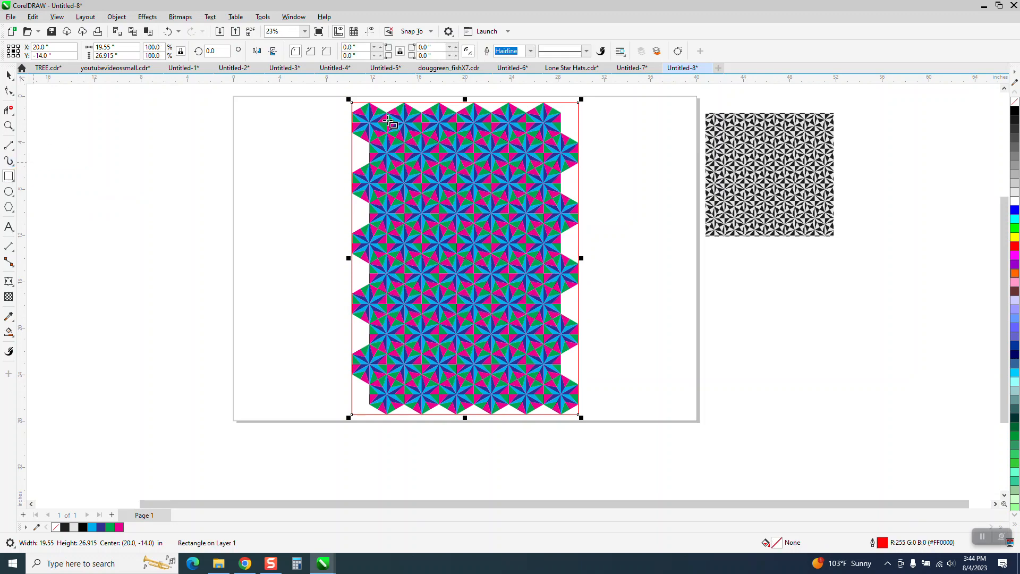
key("space")
key("Escape")
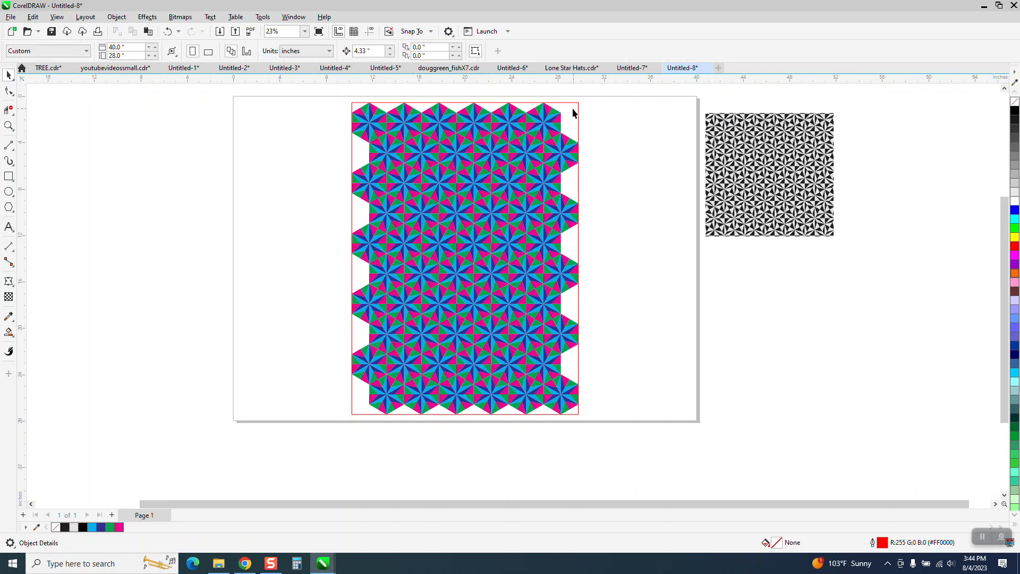
left_click(577, 103)
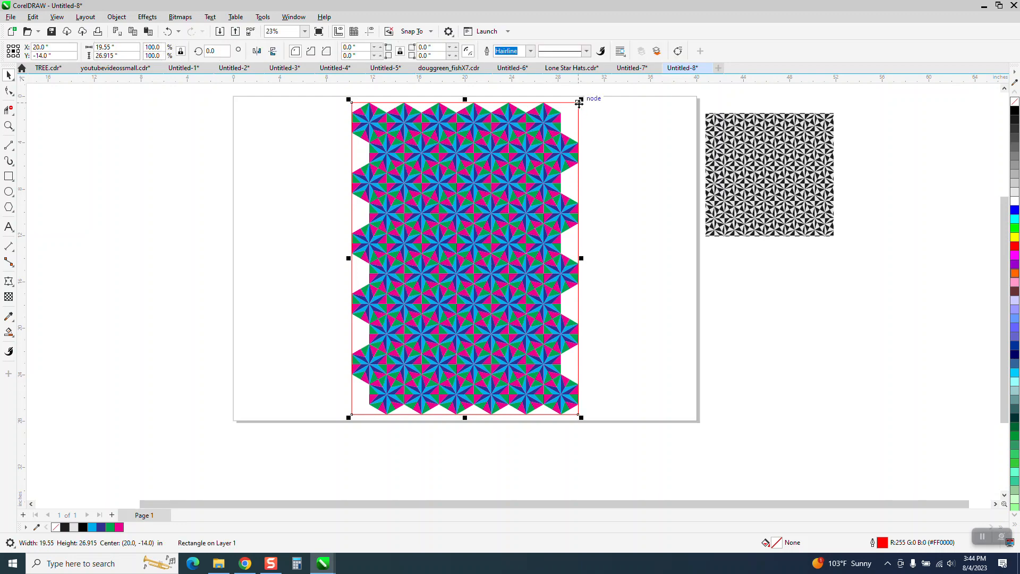
key("Escape")
left_click(577, 106)
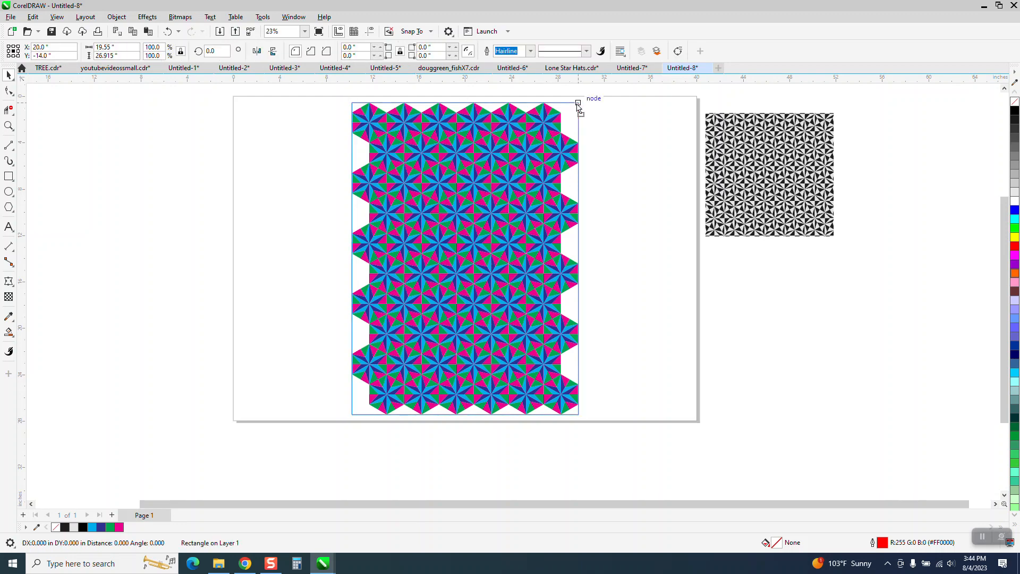
left_click_drag(576, 110, 565, 115)
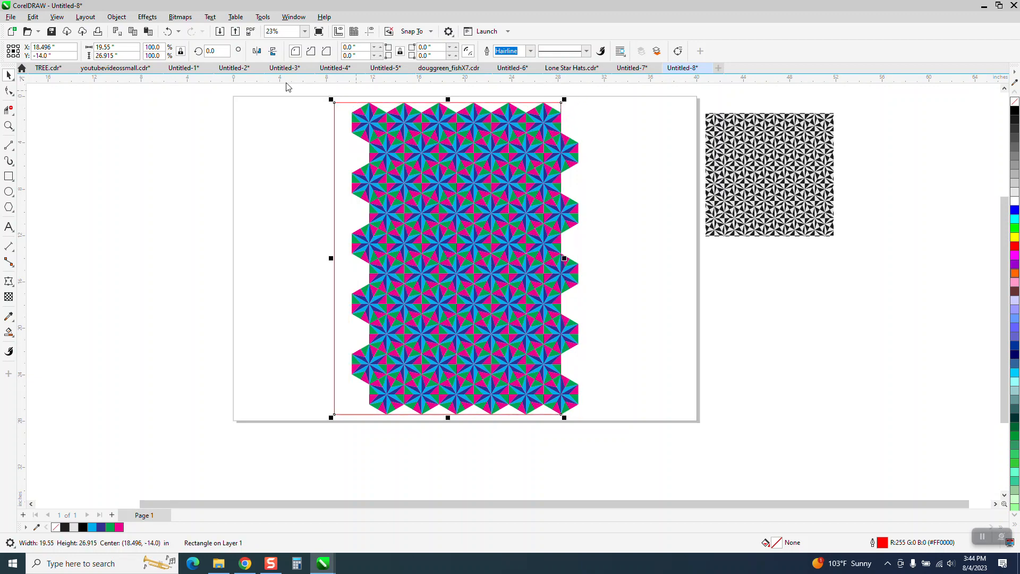
left_click(167, 31)
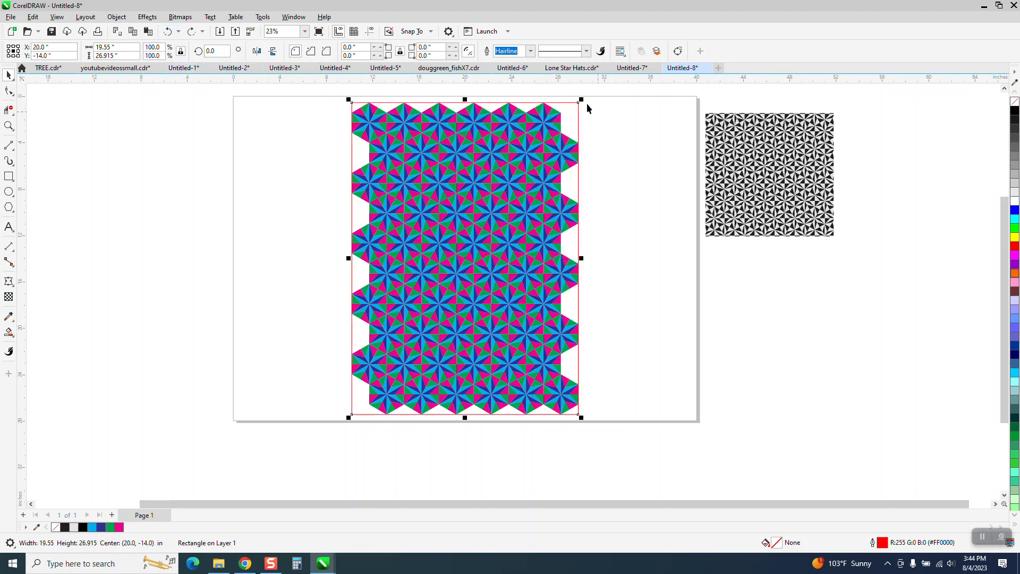
Shrink the rectangle proportionally to about 16.5 × 22.8 in so it lies inside the pattern's jagged edges.
left_click_drag(583, 99, 566, 107)
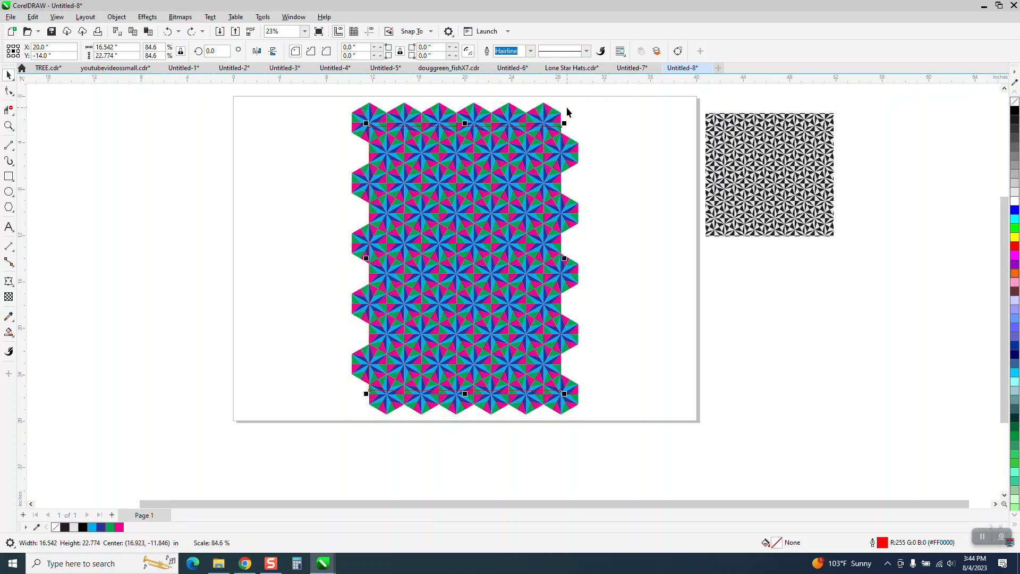
scroll(375, 164, "down", 1)
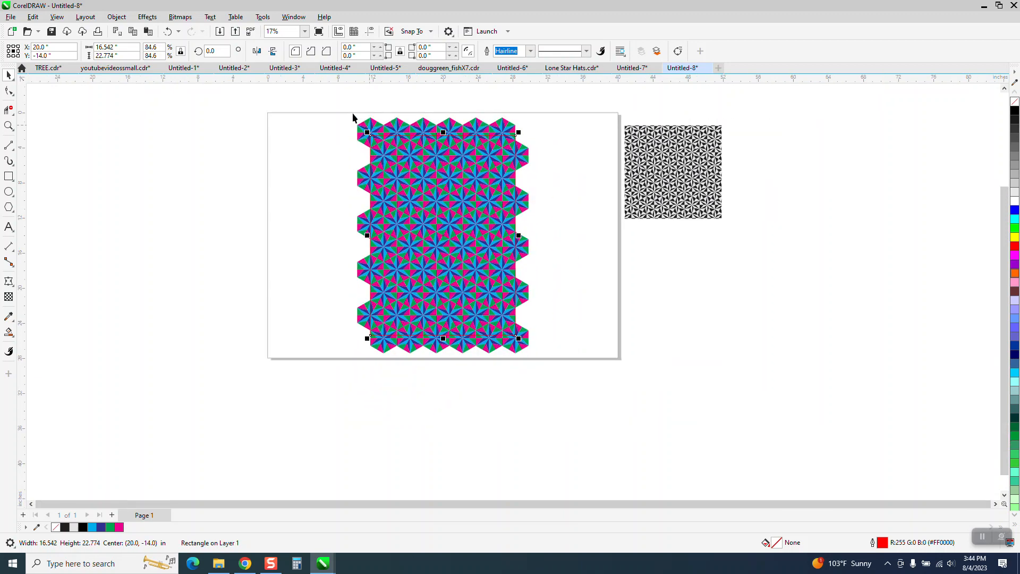
Intersect the pattern with the rectangle and move the cropped result off to the side.
left_click_drag(354, 116, 581, 368)
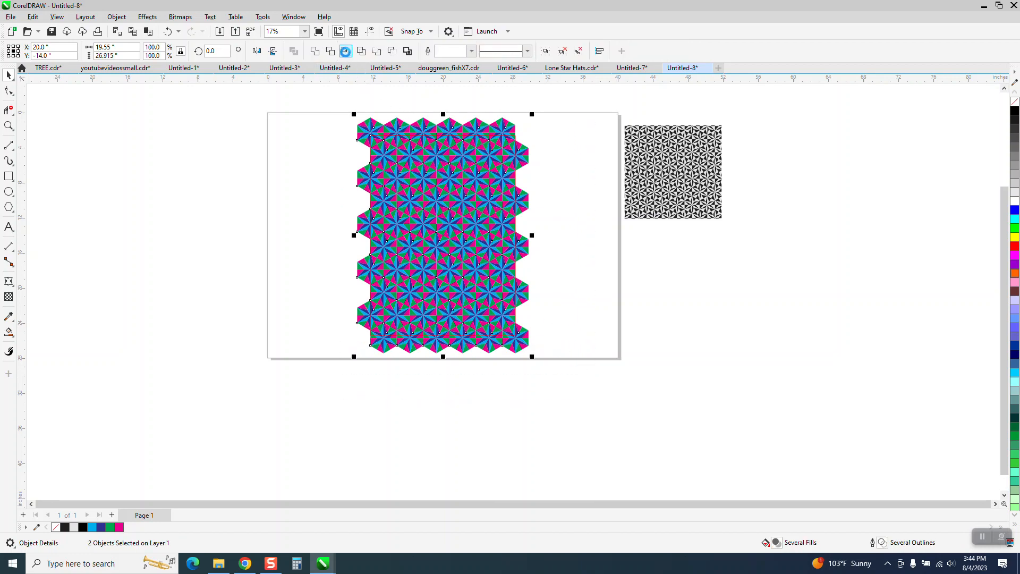
left_click(345, 50)
left_click_drag(462, 212, 219, 222)
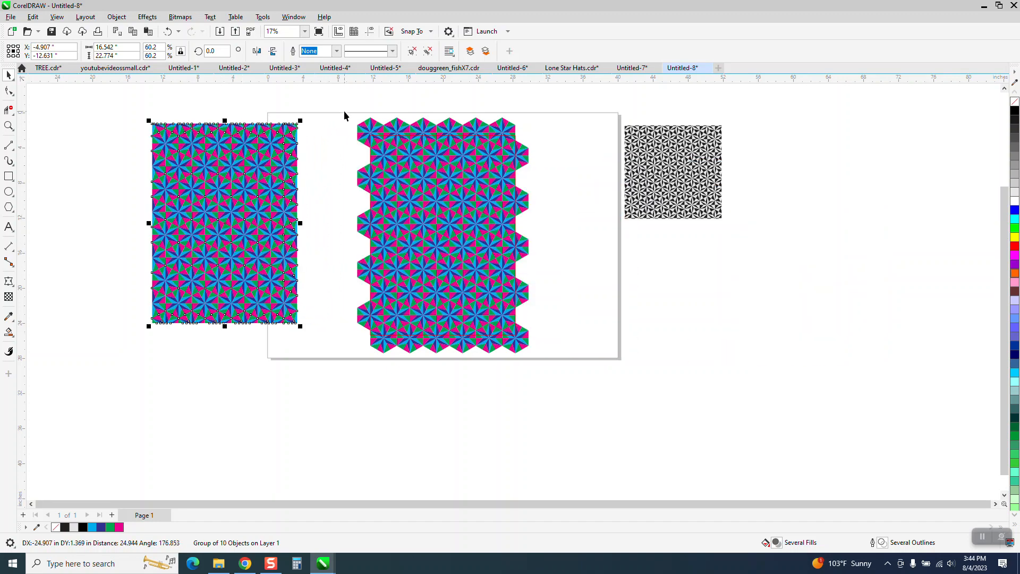
Delete the original uncropped pattern together with the trimming rectangle.
left_click_drag(344, 114, 534, 359)
key("Delete")
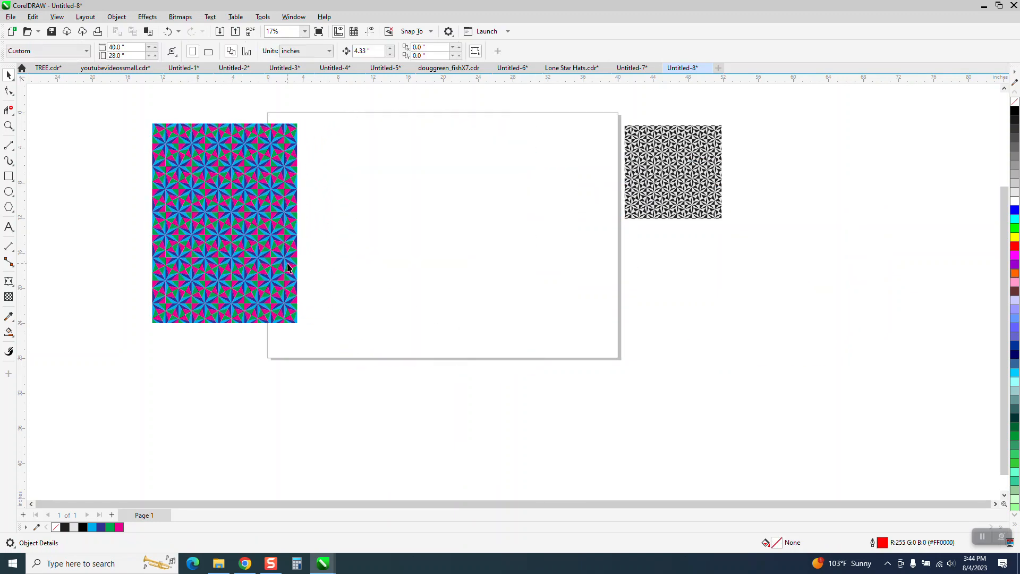
Rotate the cropped pattern 90° and move it onto the centre of the page.
left_click(253, 232)
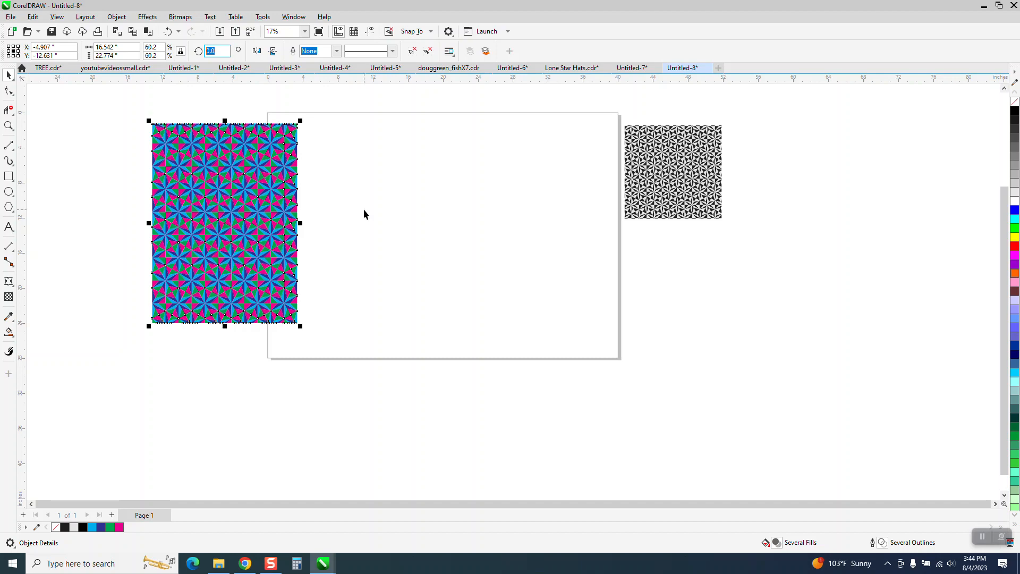
key("Return")
left_click_drag(222, 235, 442, 242)
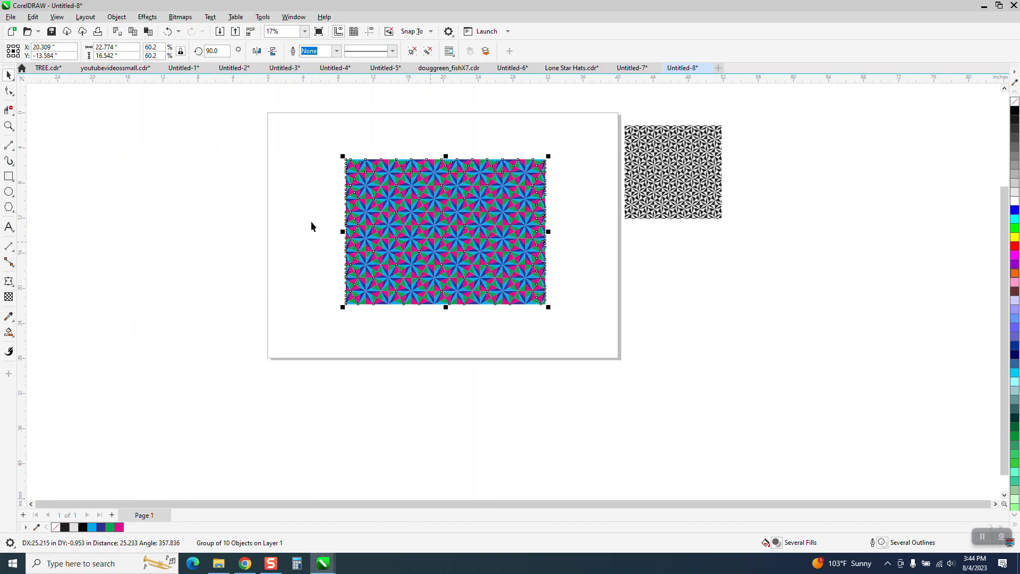
Zoom in to compare the finished coloured pattern with the black-and-white reference image.
left_click(9, 125)
left_click_drag(600, 339, 599, 335)
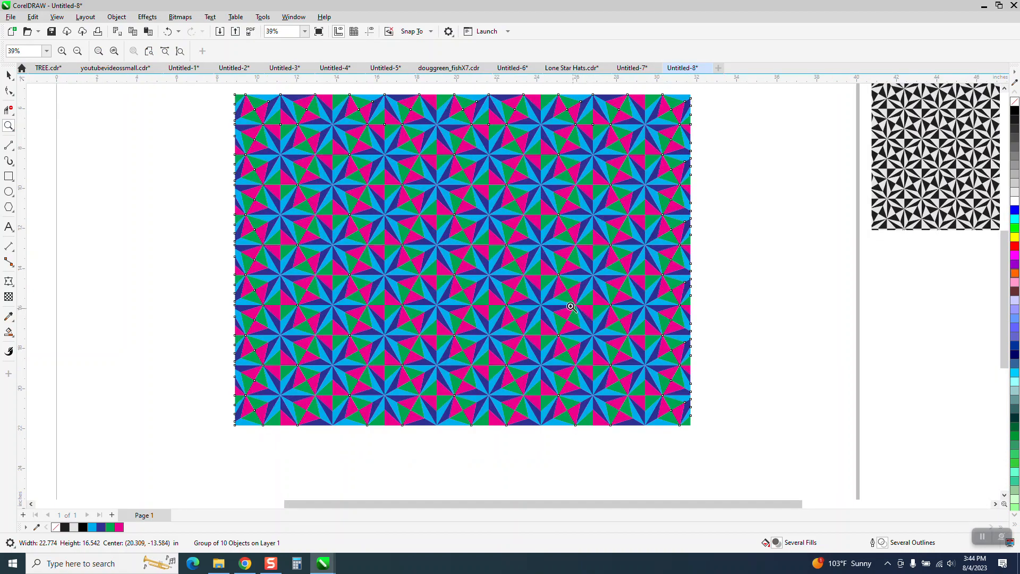
left_click_drag(391, 150, 538, 221)
scroll(478, 205, "down", 5)
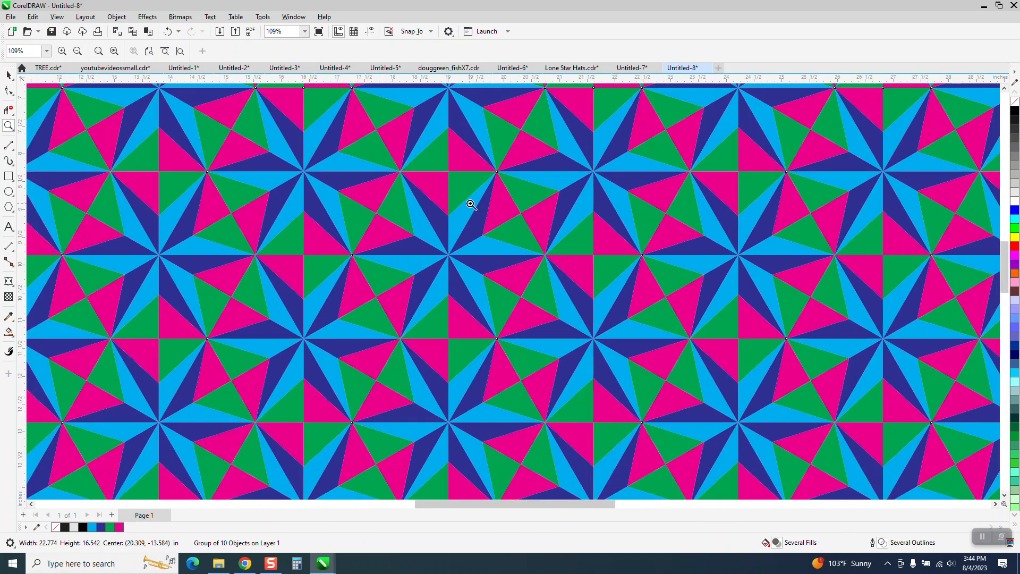
scroll(551, 215, "down", 3)
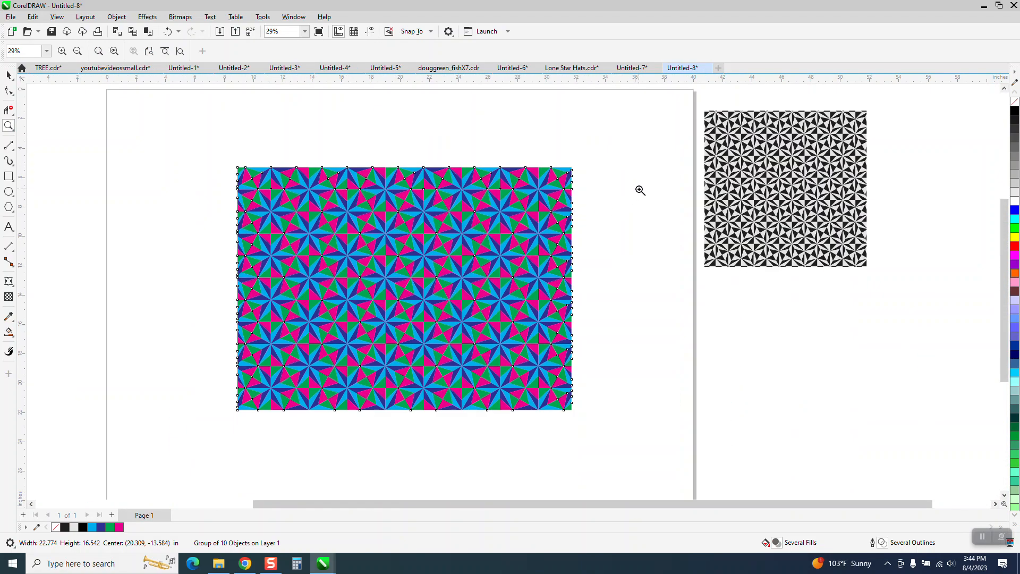
left_click_drag(701, 189, 923, 279)
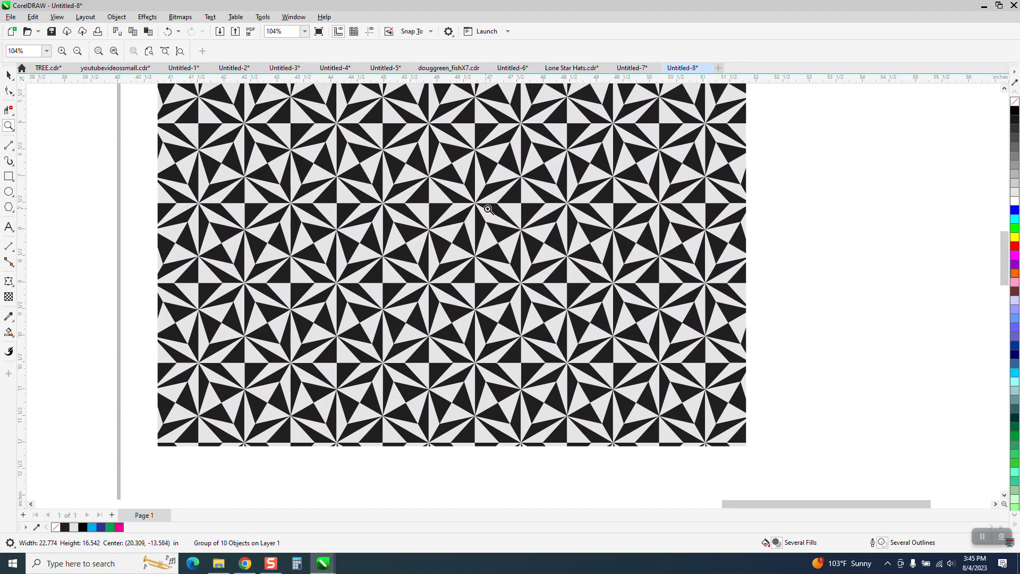
scroll(652, 193, "down", 2)
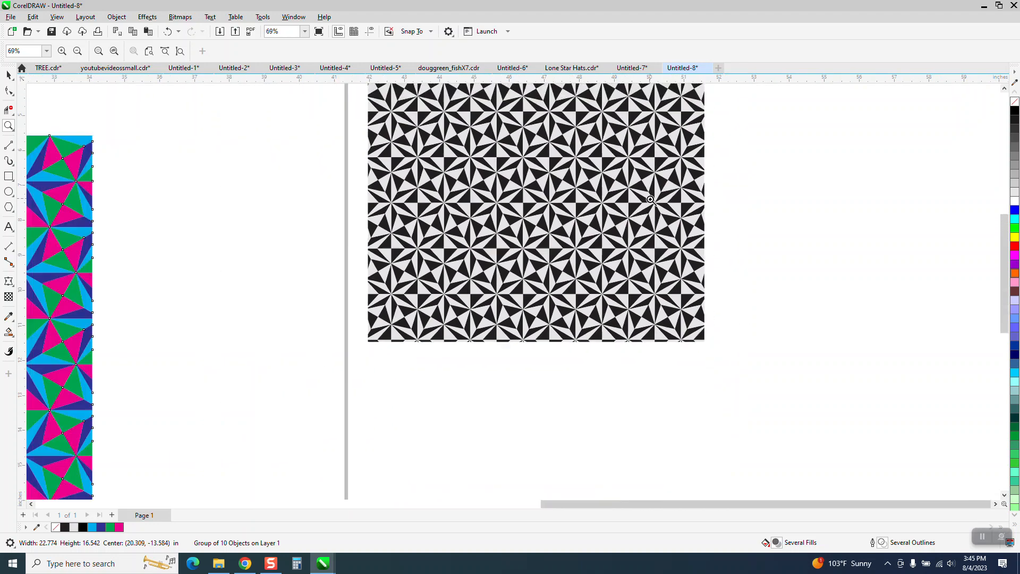
scroll(656, 199, "down", 1)
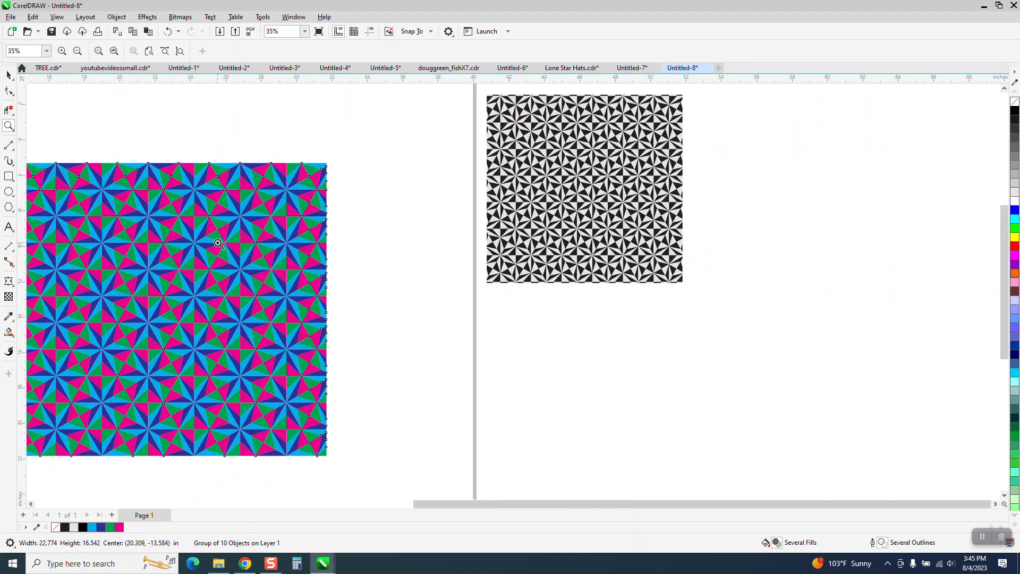
left_click_drag(242, 271, 241, 271)
scroll(329, 250, "down", 3)
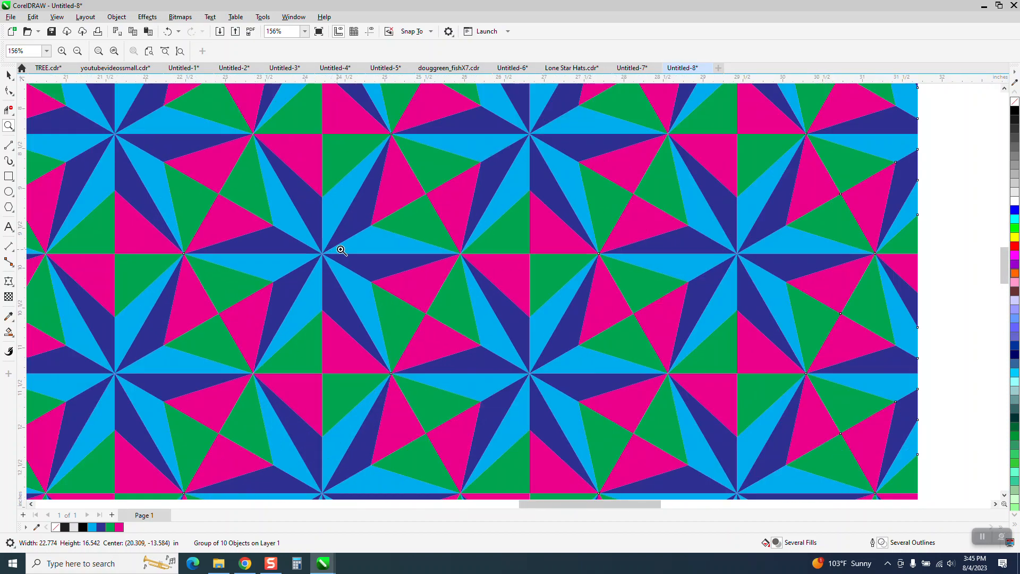
scroll(342, 250, "down", 4)
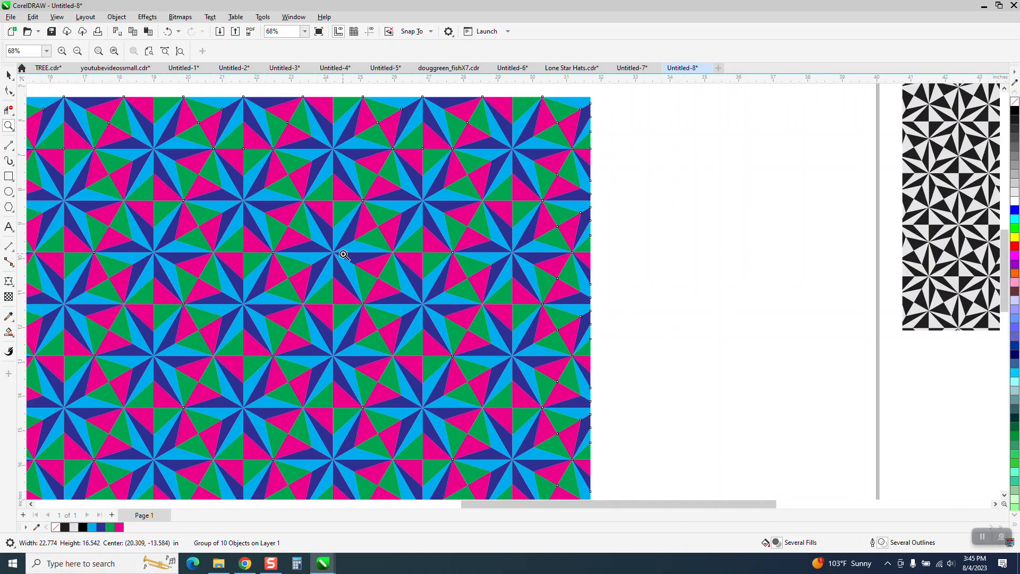
scroll(344, 255, "down", 2)
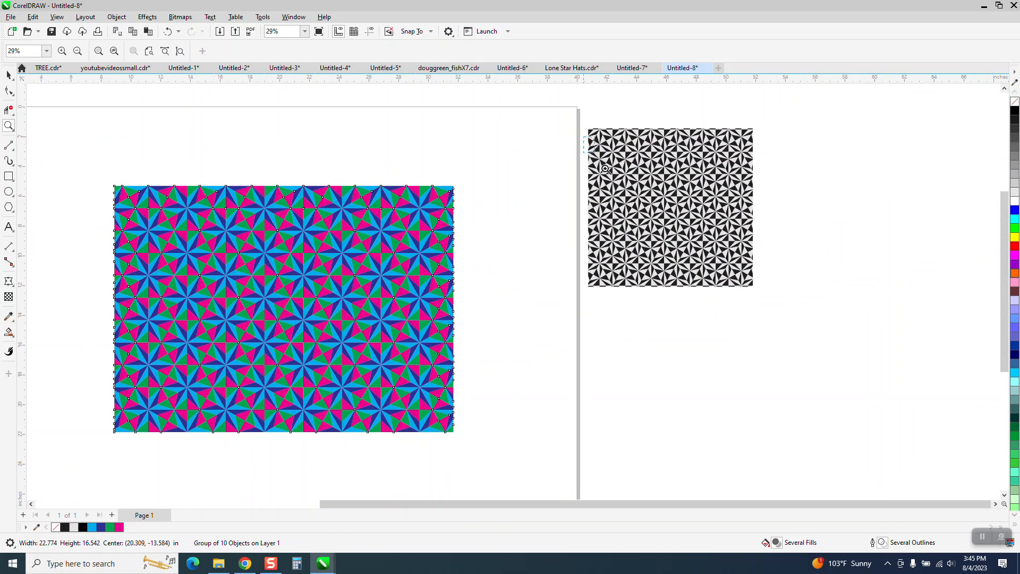
scroll(749, 281, "up", 4)
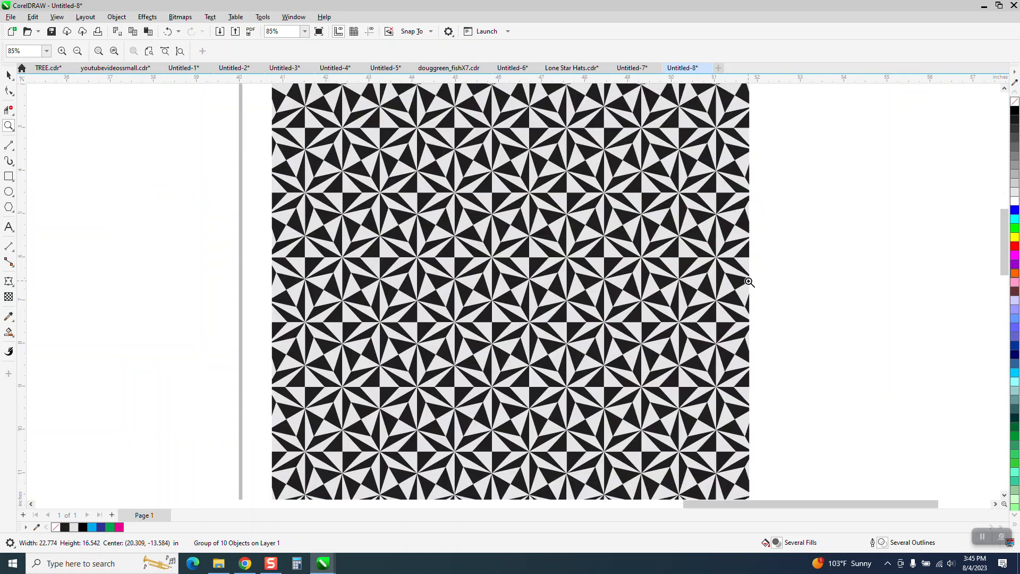